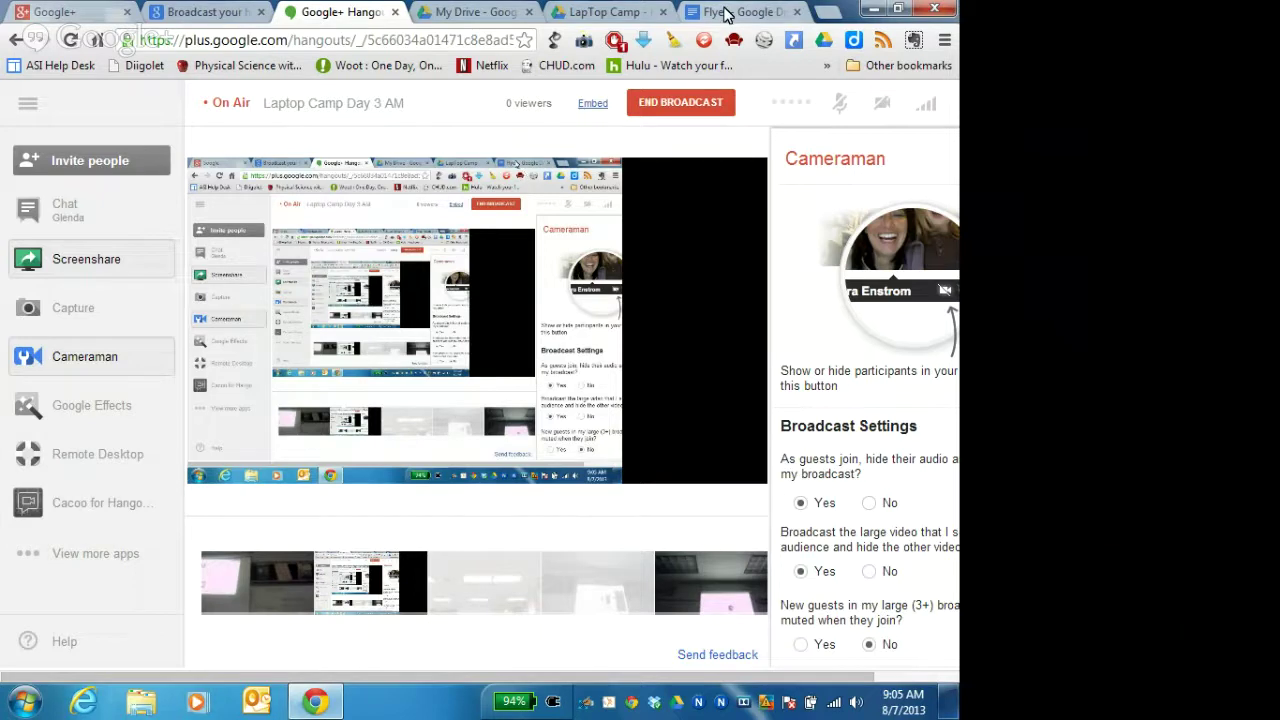
# Switch to the Flyer document and start a new embedded drawing in it.
pyautogui.click(727, 13)
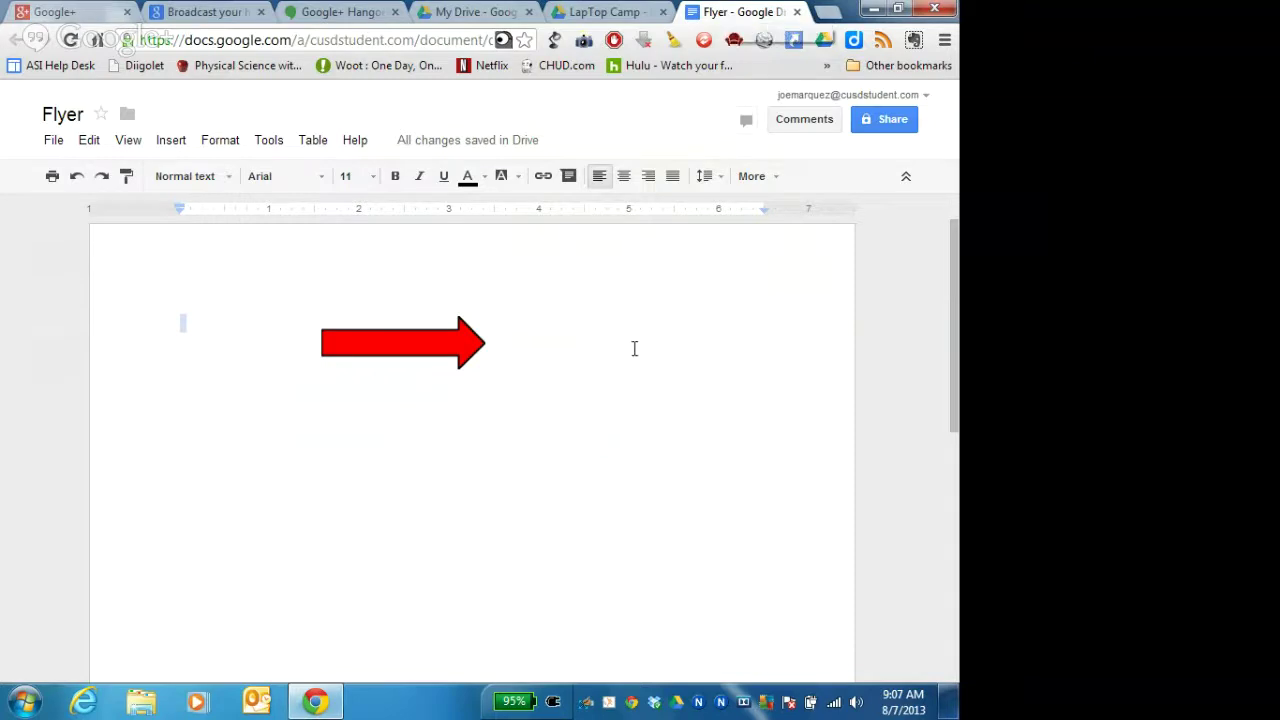
pyautogui.click(171, 140)
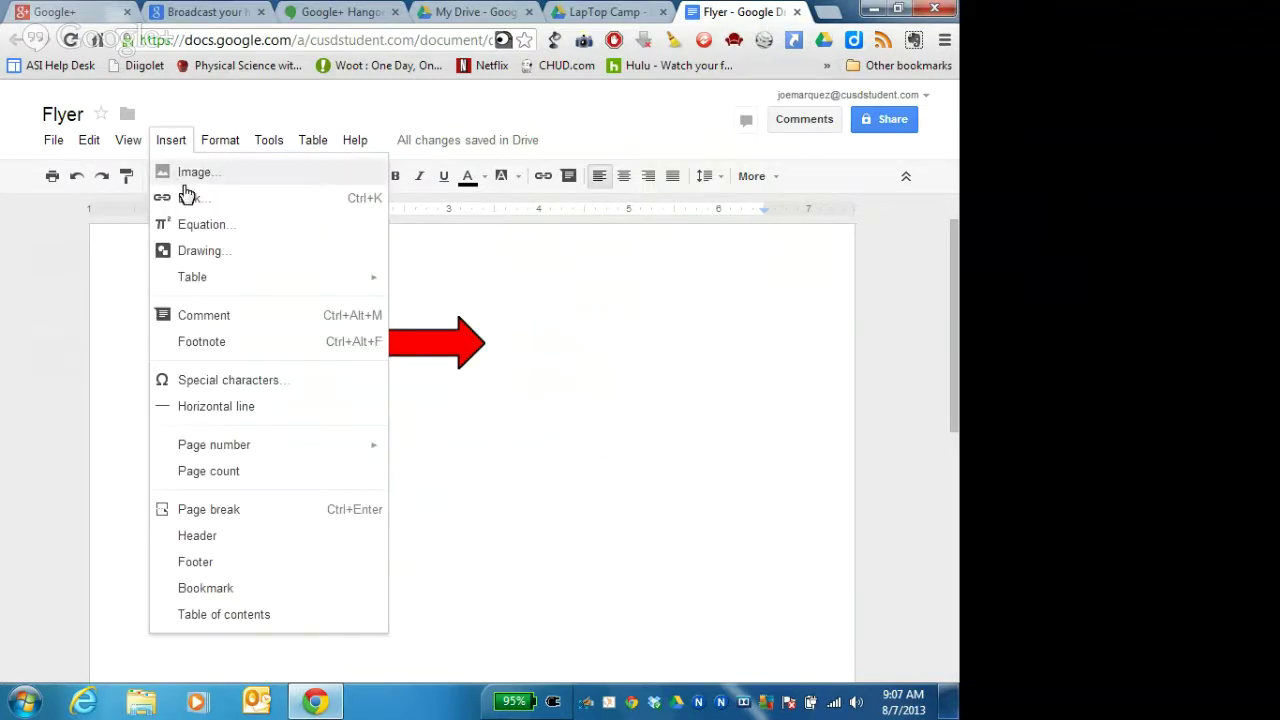
pyautogui.click(206, 252)
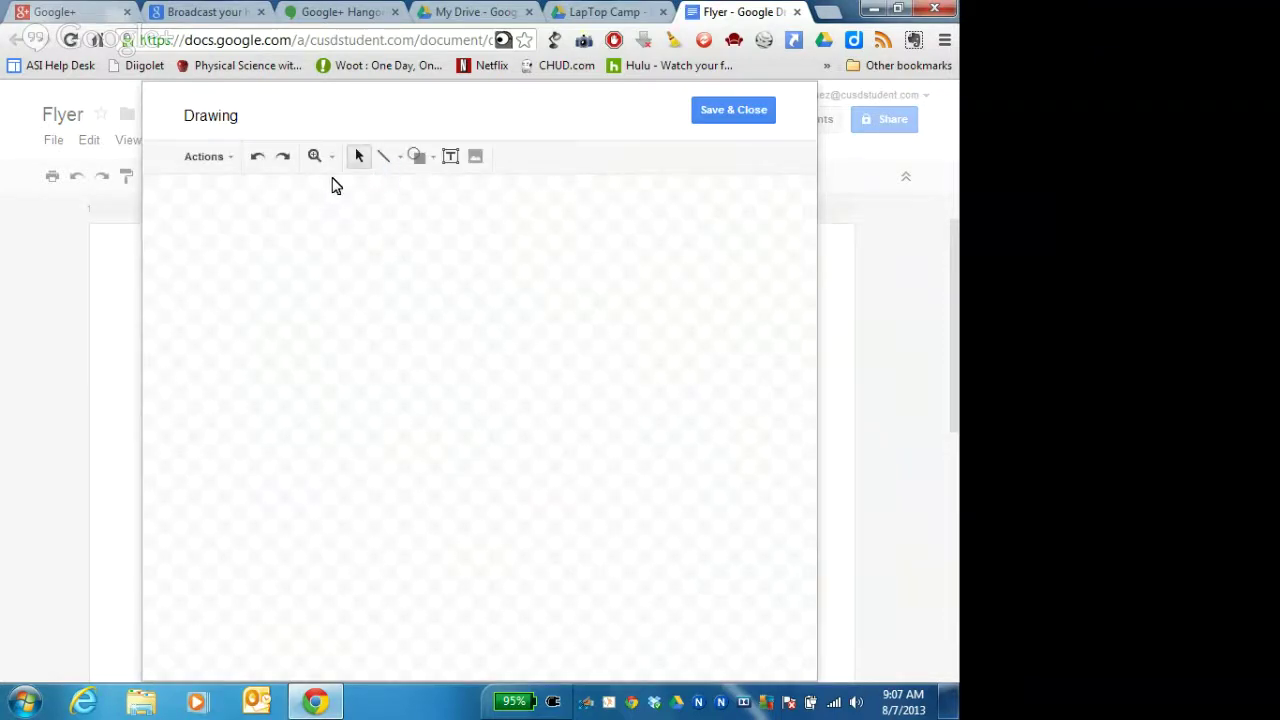
# Scribble a cartoon face with a larger outer head outline, eyes, nose, toothy grin and eyebrows.
pyautogui.click(402, 159)
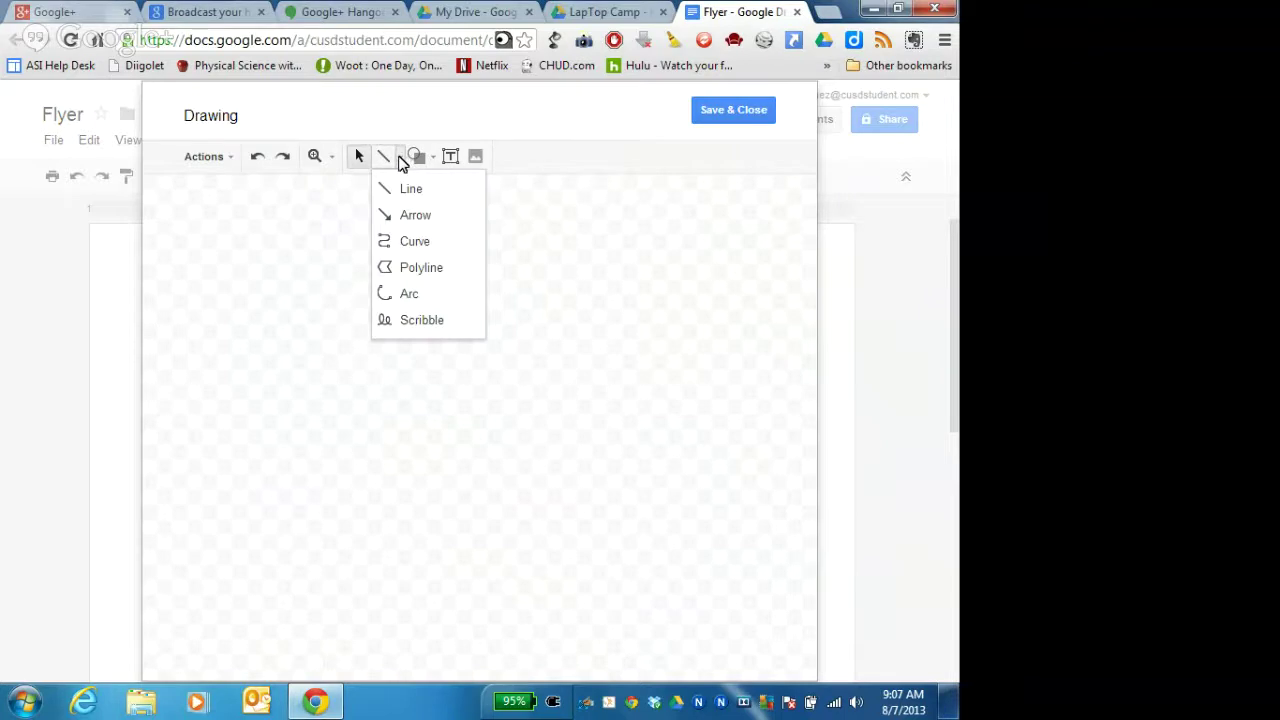
pyautogui.click(418, 321)
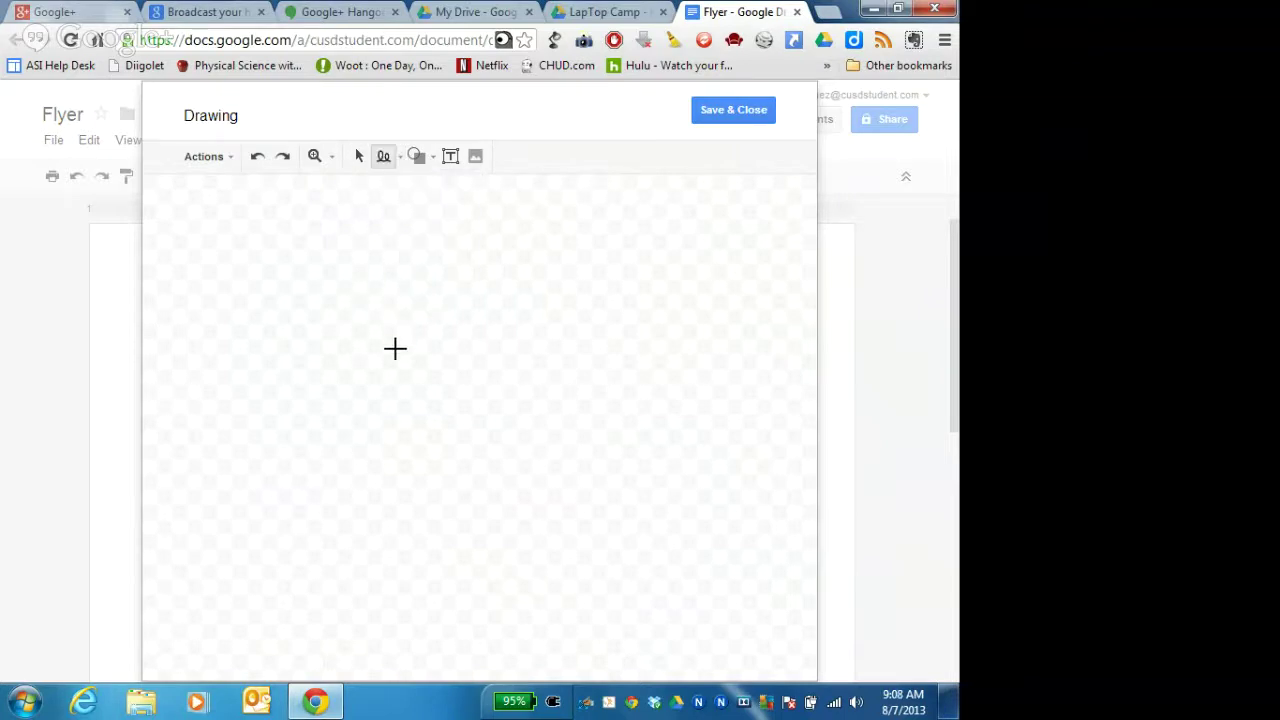
pyautogui.moveTo(413, 335)
pyautogui.mouseDown()
pyautogui.moveTo(380, 326)
pyautogui.moveTo(351, 420)
pyautogui.moveTo(391, 471)
pyautogui.moveTo(481, 468)
pyautogui.moveTo(506, 391)
pyautogui.moveTo(483, 317)
pyautogui.moveTo(421, 331)
pyautogui.mouseUp()
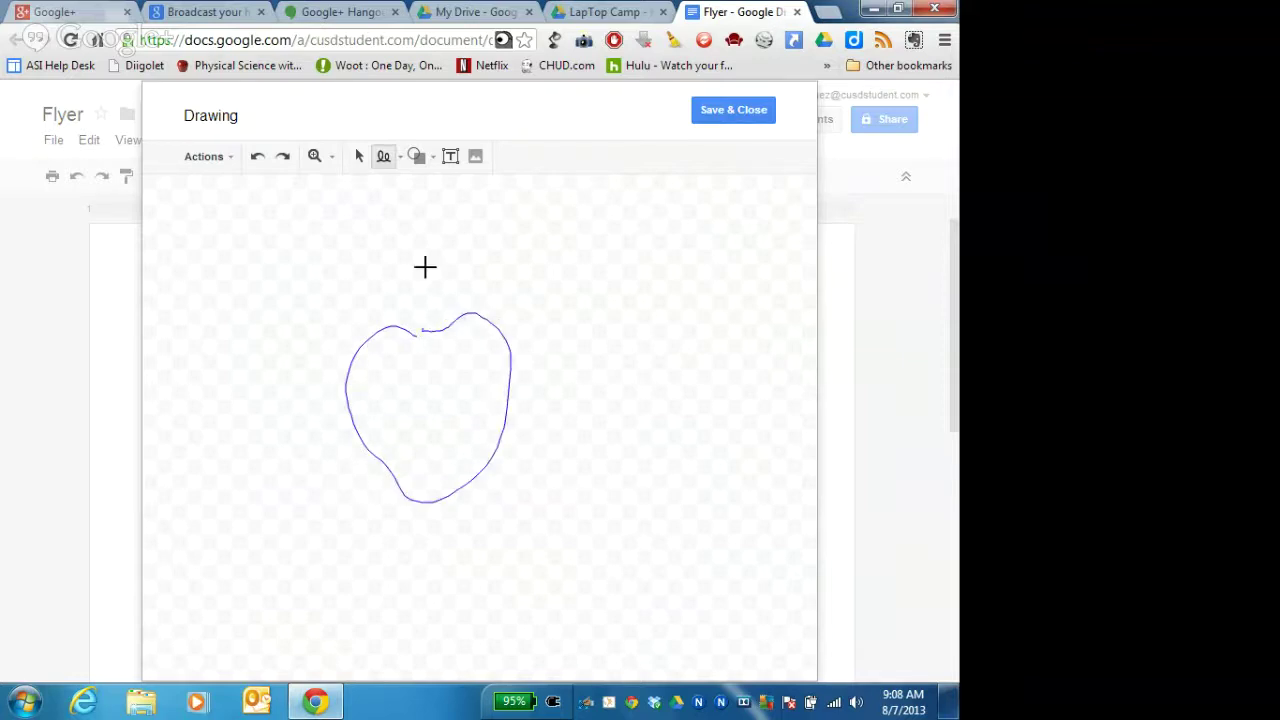
pyautogui.moveTo(378, 275)
pyautogui.mouseDown()
pyautogui.moveTo(360, 283)
pyautogui.moveTo(311, 252)
pyautogui.moveTo(263, 280)
pyautogui.moveTo(289, 357)
pyautogui.moveTo(323, 380)
pyautogui.moveTo(386, 529)
pyautogui.moveTo(451, 523)
pyautogui.moveTo(529, 434)
pyautogui.moveTo(546, 226)
pyautogui.moveTo(480, 203)
pyautogui.moveTo(414, 271)
pyautogui.moveTo(375, 279)
pyautogui.mouseUp()
pyautogui.moveTo(404, 354)
pyautogui.mouseDown()
pyautogui.moveTo(392, 385)
pyautogui.moveTo(423, 363)
pyautogui.moveTo(403, 354)
pyautogui.moveTo(470, 371)
pyautogui.moveTo(455, 370)
pyautogui.moveTo(449, 443)
pyautogui.moveTo(476, 428)
pyautogui.moveTo(451, 483)
pyautogui.moveTo(410, 434)
pyautogui.moveTo(440, 447)
pyautogui.moveTo(446, 485)
pyautogui.mouseUp()
pyautogui.moveTo(456, 440); pyautogui.dragTo(458, 485)
pyautogui.moveTo(406, 432); pyautogui.dragTo(495, 432)
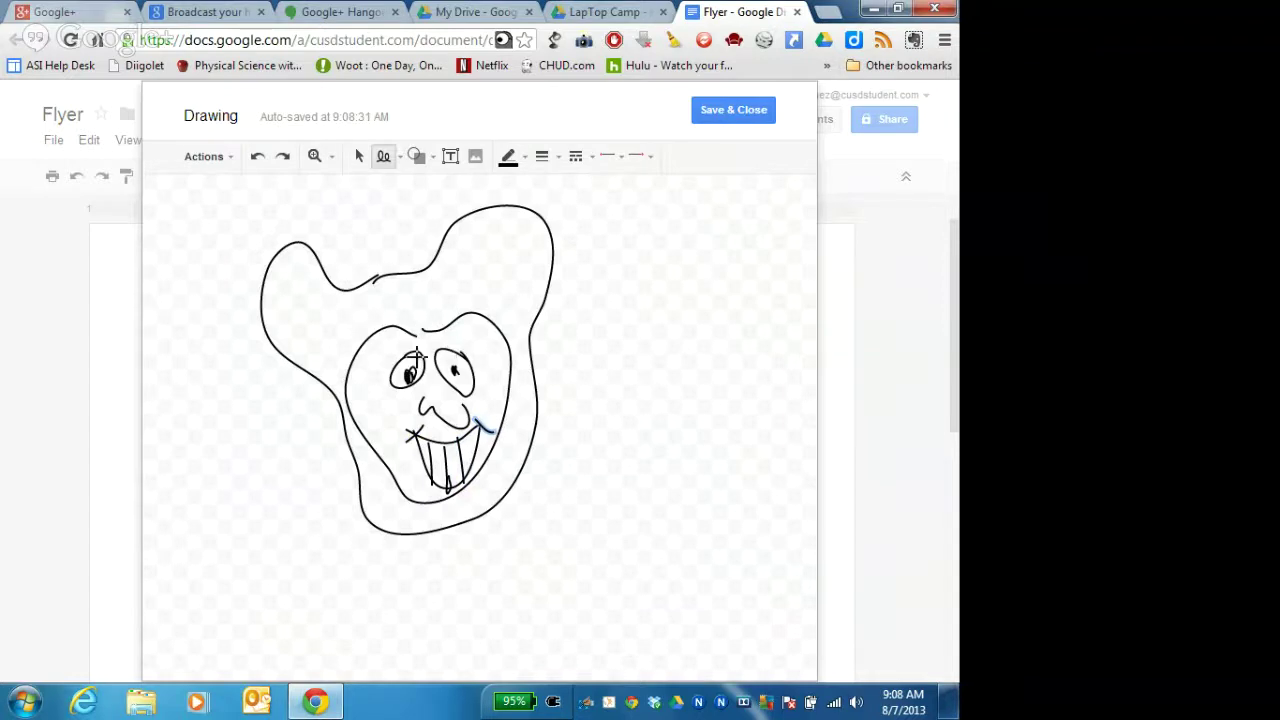
pyautogui.moveTo(366, 360)
pyautogui.mouseDown()
pyautogui.moveTo(410, 339)
pyautogui.moveTo(487, 347)
pyautogui.mouseUp()
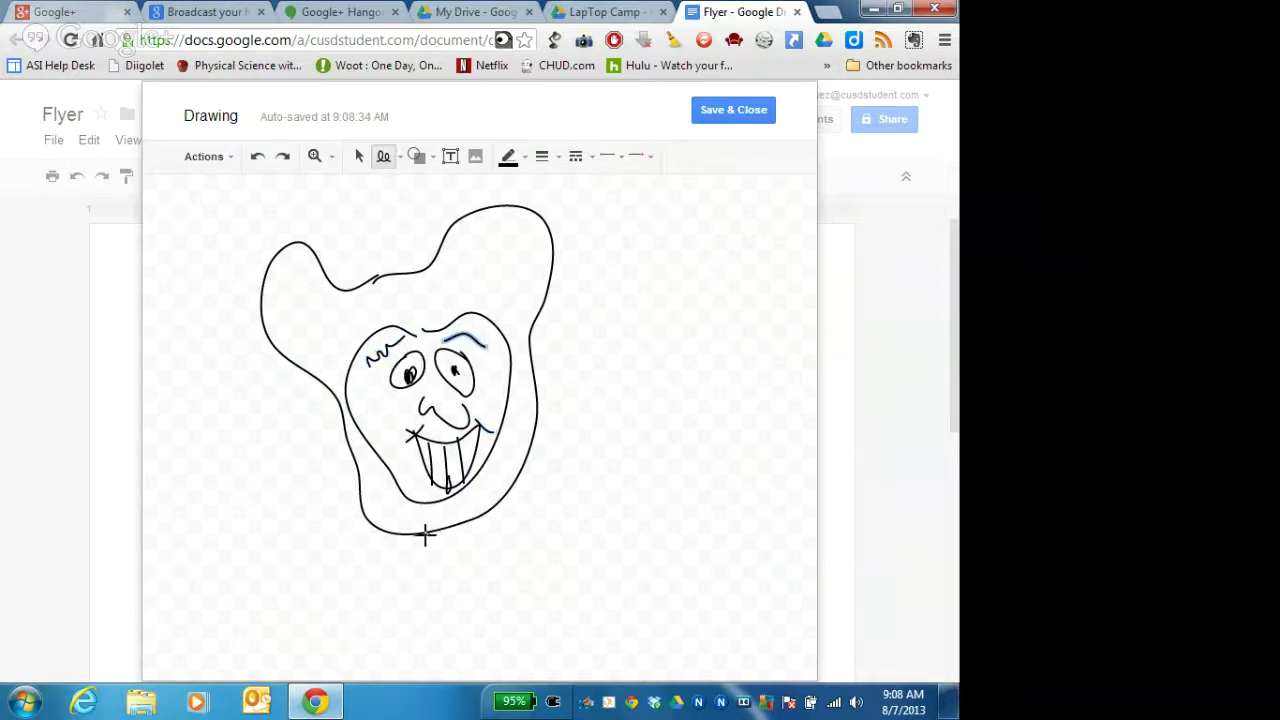
# Scribble a neck, two raised arms with hands, and a body outline below the head.
pyautogui.moveTo(428, 531); pyautogui.dragTo(416, 558)
pyautogui.moveTo(463, 518)
pyautogui.mouseDown()
pyautogui.moveTo(476, 553)
pyautogui.moveTo(302, 528)
pyautogui.moveTo(271, 398)
pyautogui.moveTo(226, 449)
pyautogui.moveTo(300, 600)
pyautogui.moveTo(380, 590)
pyautogui.mouseUp()
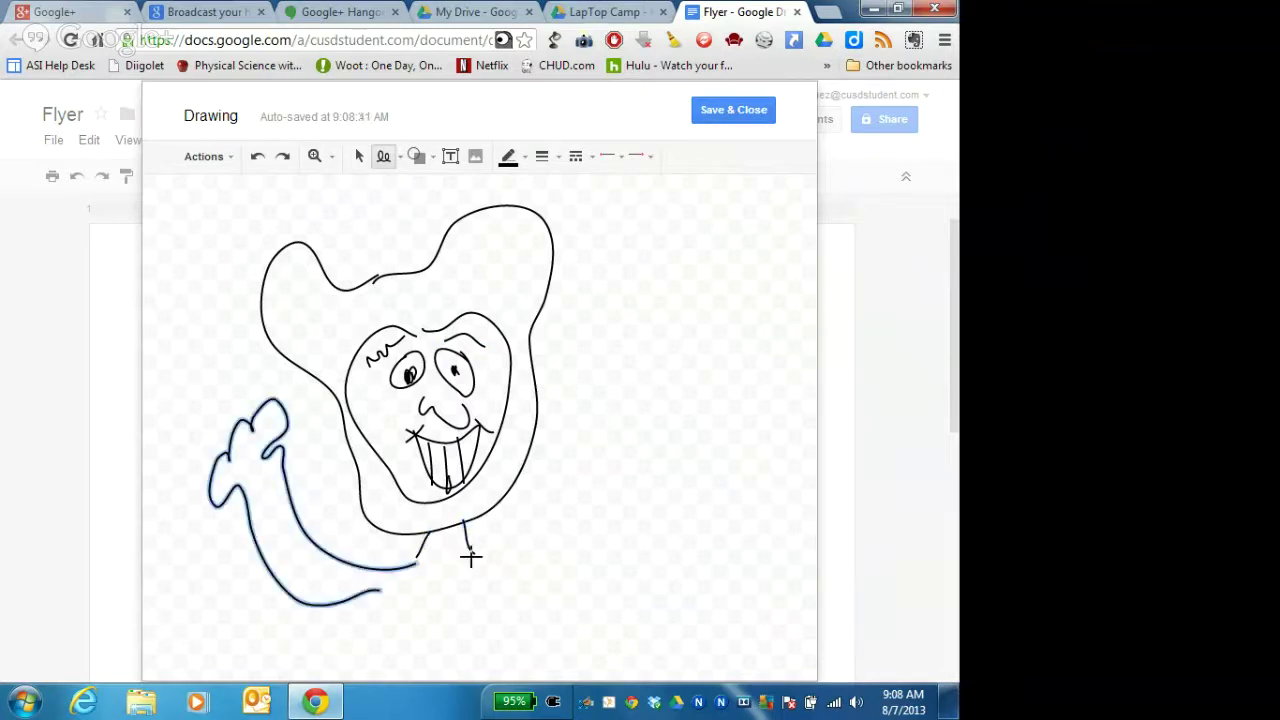
pyautogui.moveTo(468, 555)
pyautogui.mouseDown()
pyautogui.moveTo(515, 540)
pyautogui.moveTo(586, 471)
pyautogui.moveTo(600, 389)
pyautogui.moveTo(640, 386)
pyautogui.moveTo(583, 511)
pyautogui.moveTo(514, 566)
pyautogui.moveTo(507, 588)
pyautogui.mouseUp()
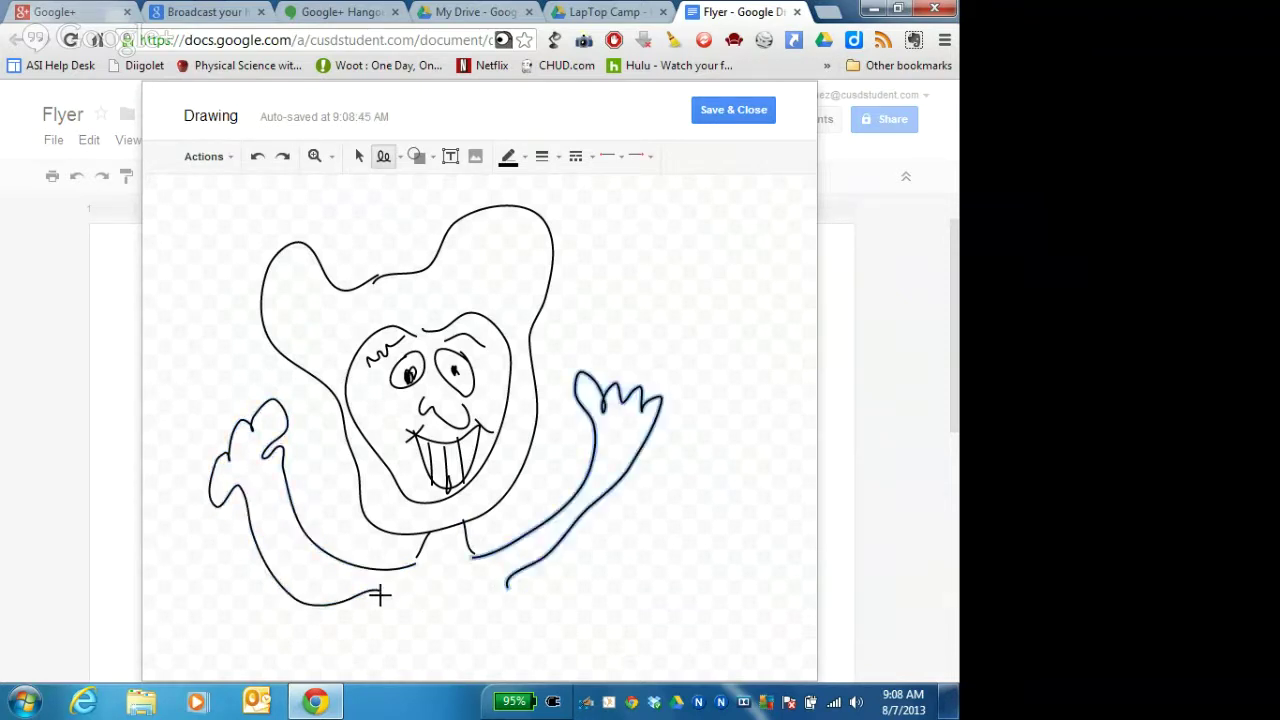
pyautogui.moveTo(378, 592)
pyautogui.mouseDown()
pyautogui.moveTo(402, 637)
pyautogui.moveTo(466, 643)
pyautogui.moveTo(591, 600)
pyautogui.moveTo(617, 543)
pyautogui.moveTo(547, 585)
pyautogui.moveTo(507, 587)
pyautogui.mouseUp()
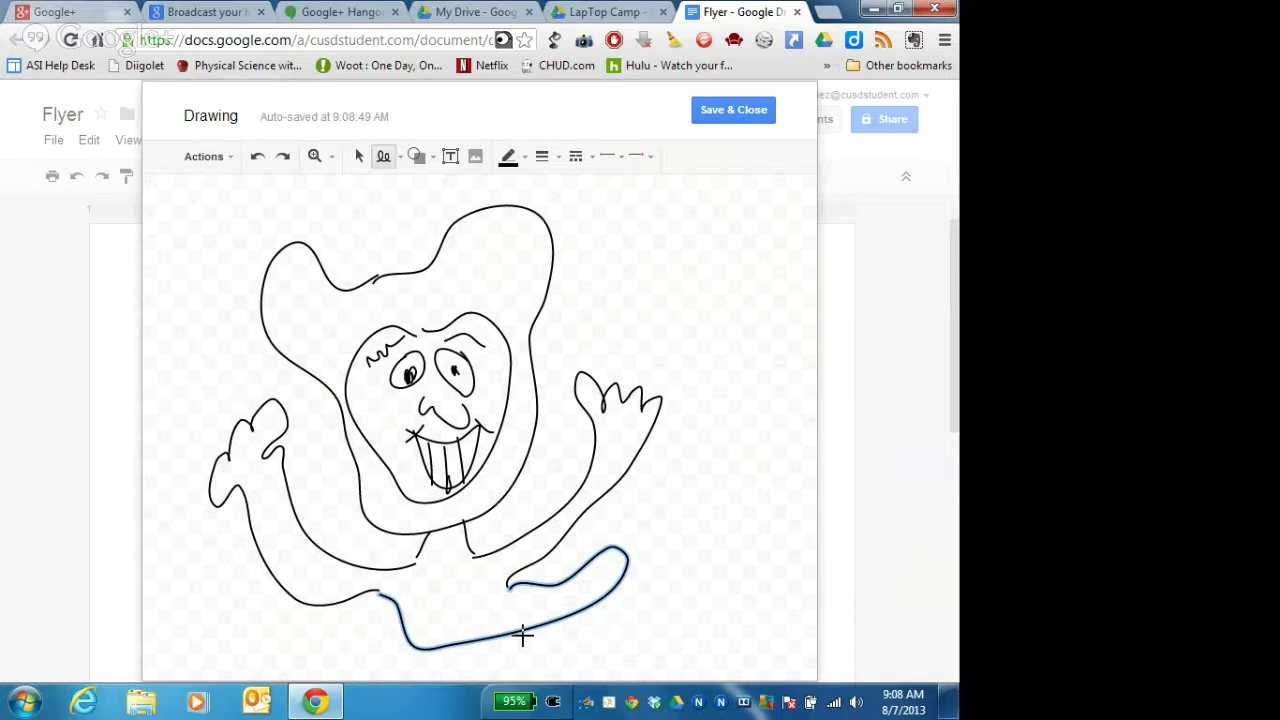
# Review the line colour, weight and dash options, and give the body scribble's end an open arrowhead.
pyautogui.click(508, 160)
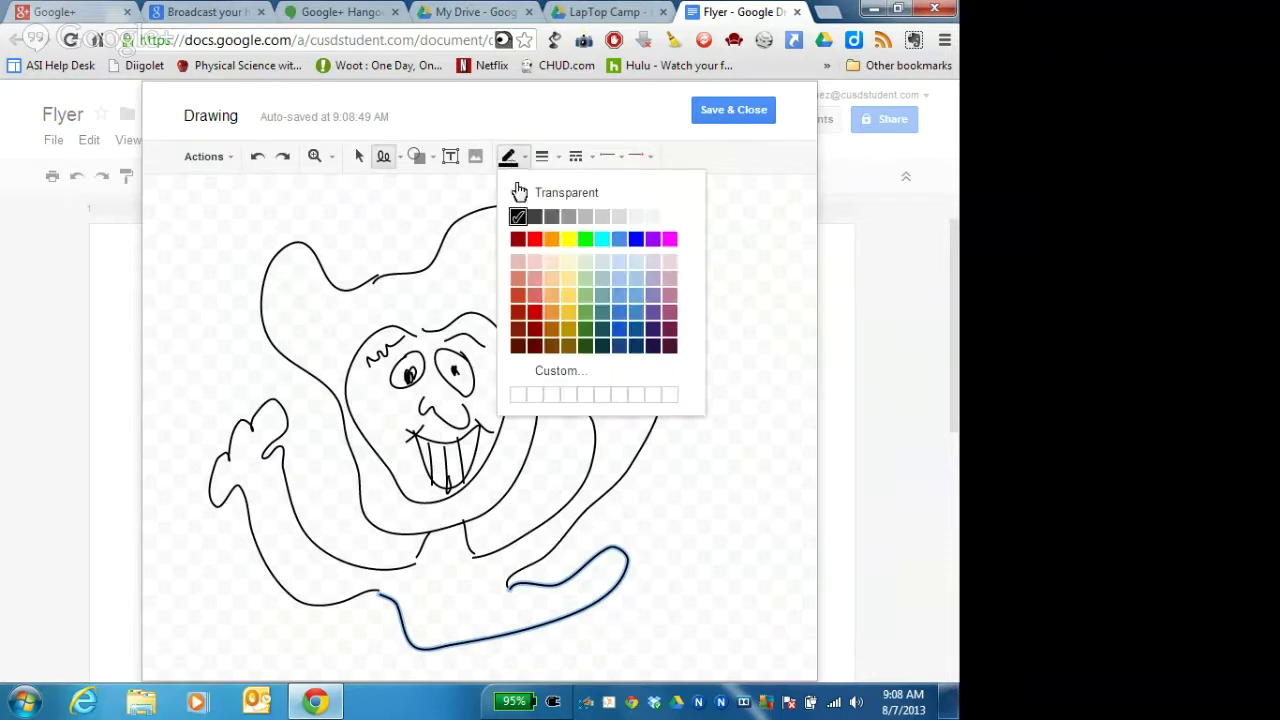
pyautogui.click(445, 206)
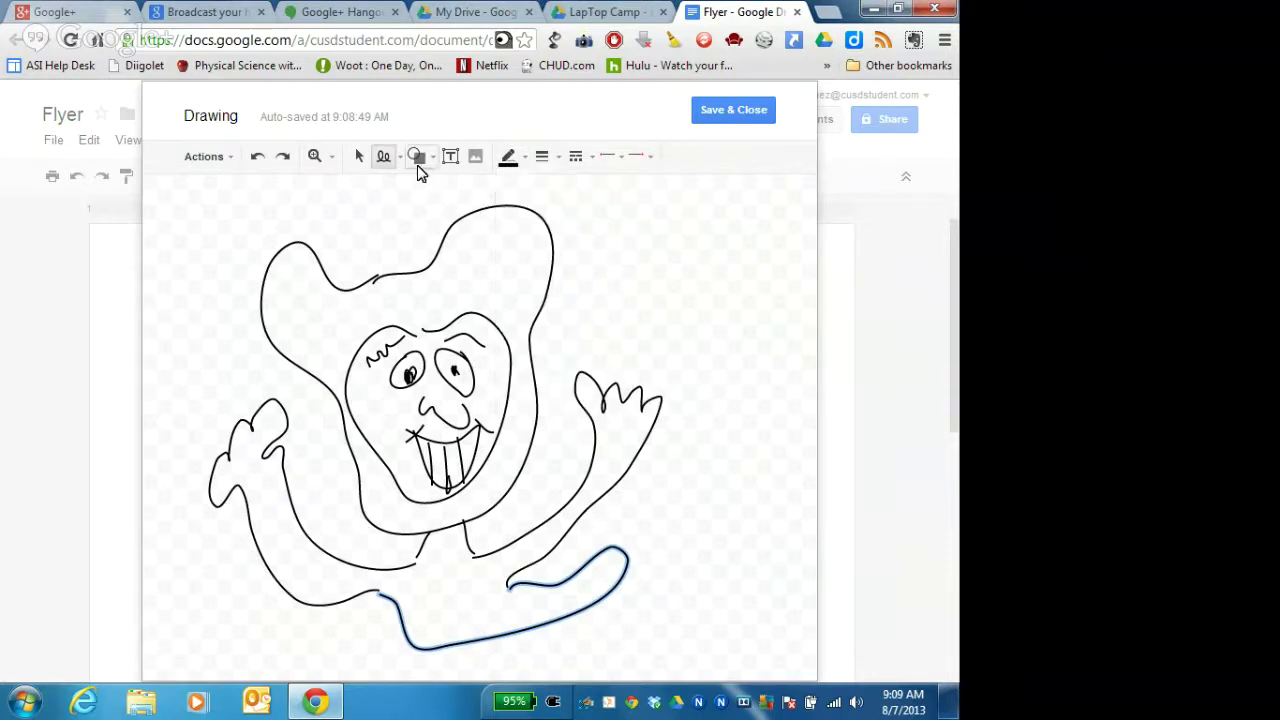
pyautogui.click(419, 163)
pyautogui.click(386, 157)
pyautogui.click(597, 162)
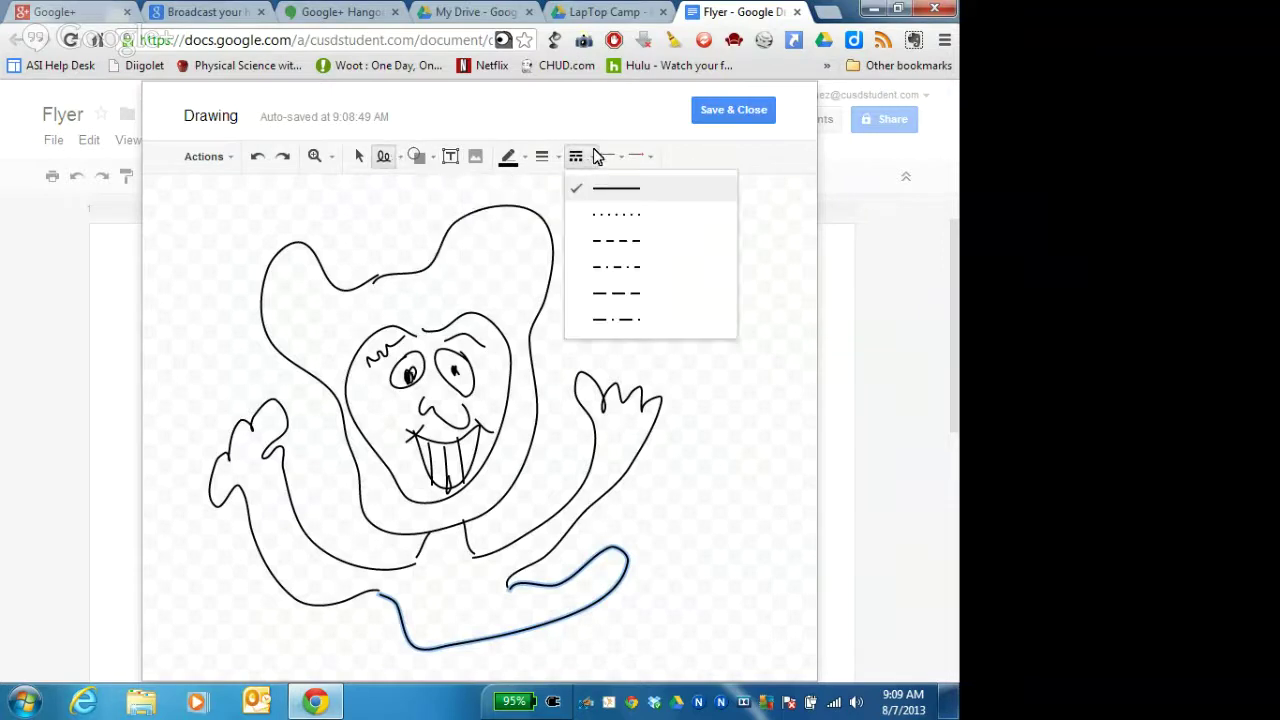
pyautogui.click(561, 160)
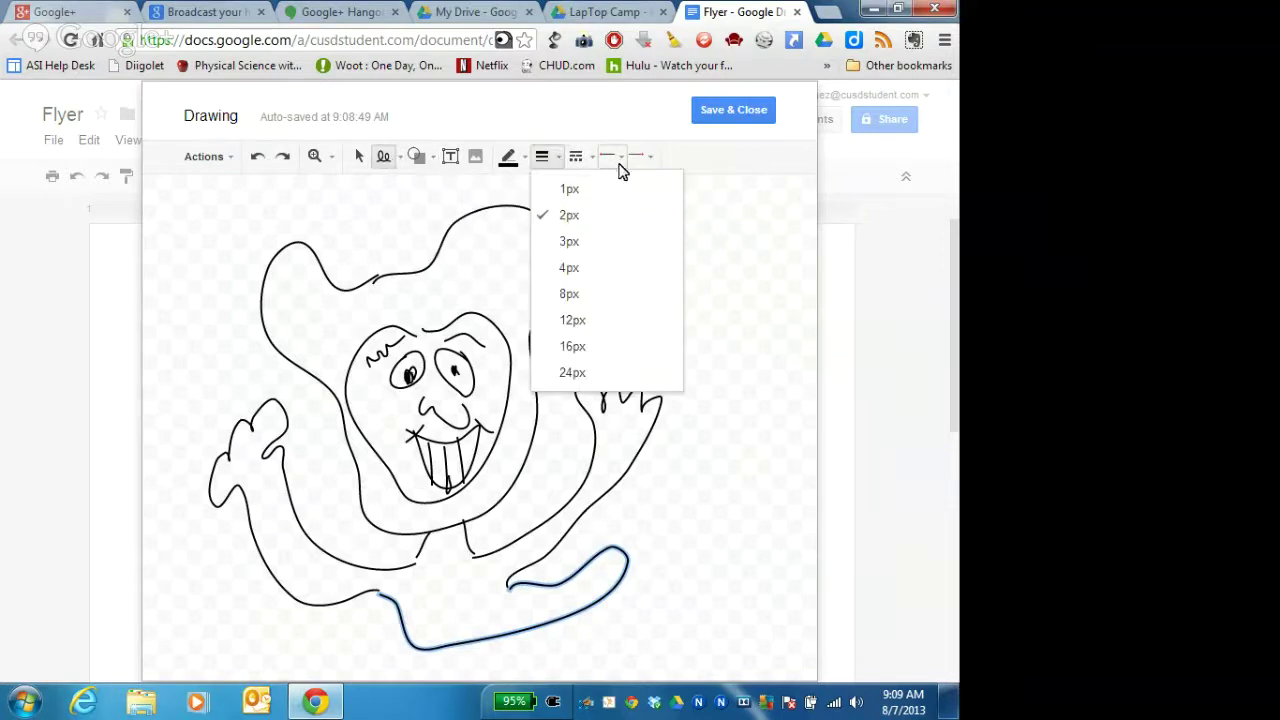
pyautogui.click(610, 158)
pyautogui.click(650, 160)
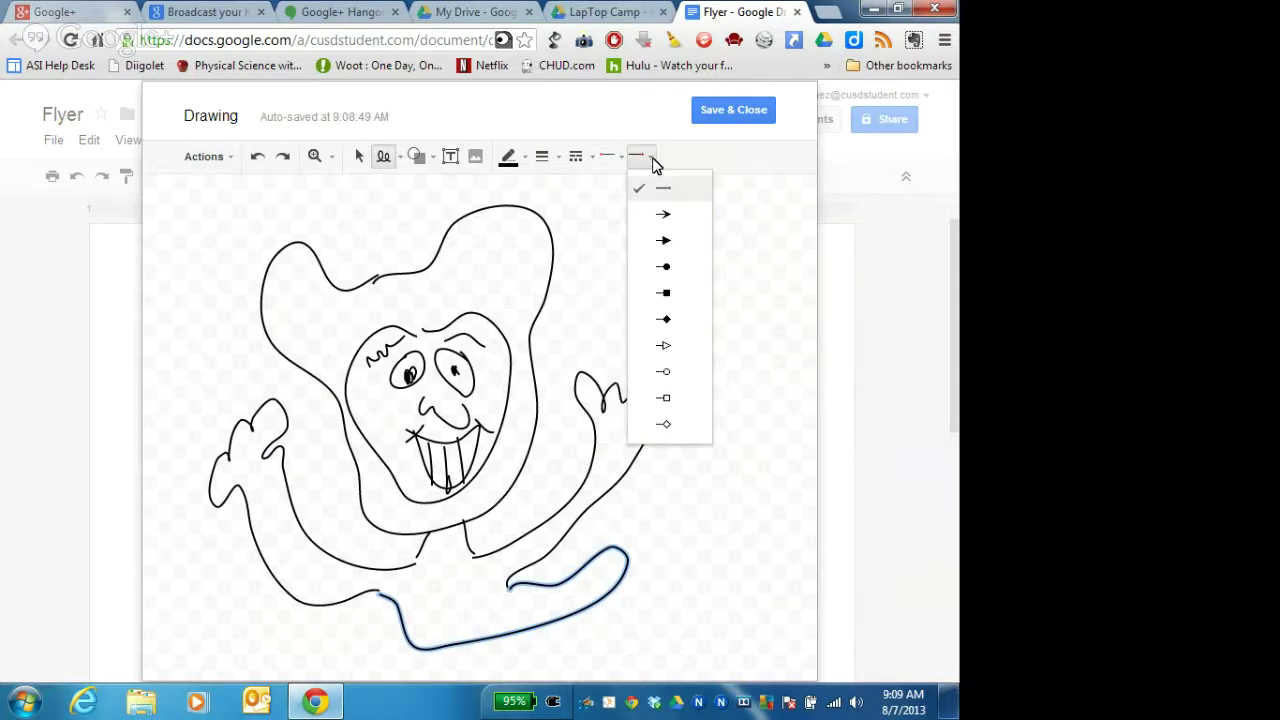
pyautogui.click(663, 213)
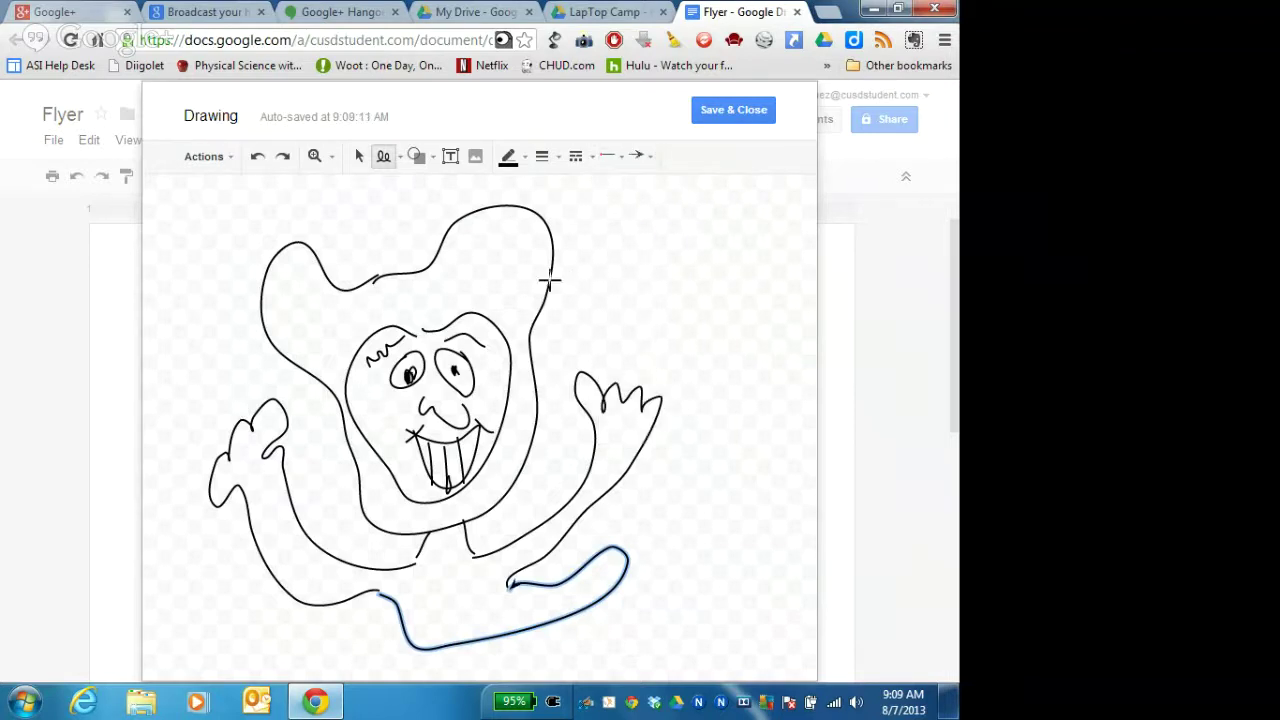
# Scribble a floppy ear on each side of the outer head outline.
pyautogui.moveTo(549, 285)
pyautogui.mouseDown()
pyautogui.moveTo(645, 268)
pyautogui.moveTo(614, 243)
pyautogui.moveTo(553, 241)
pyautogui.mouseUp()
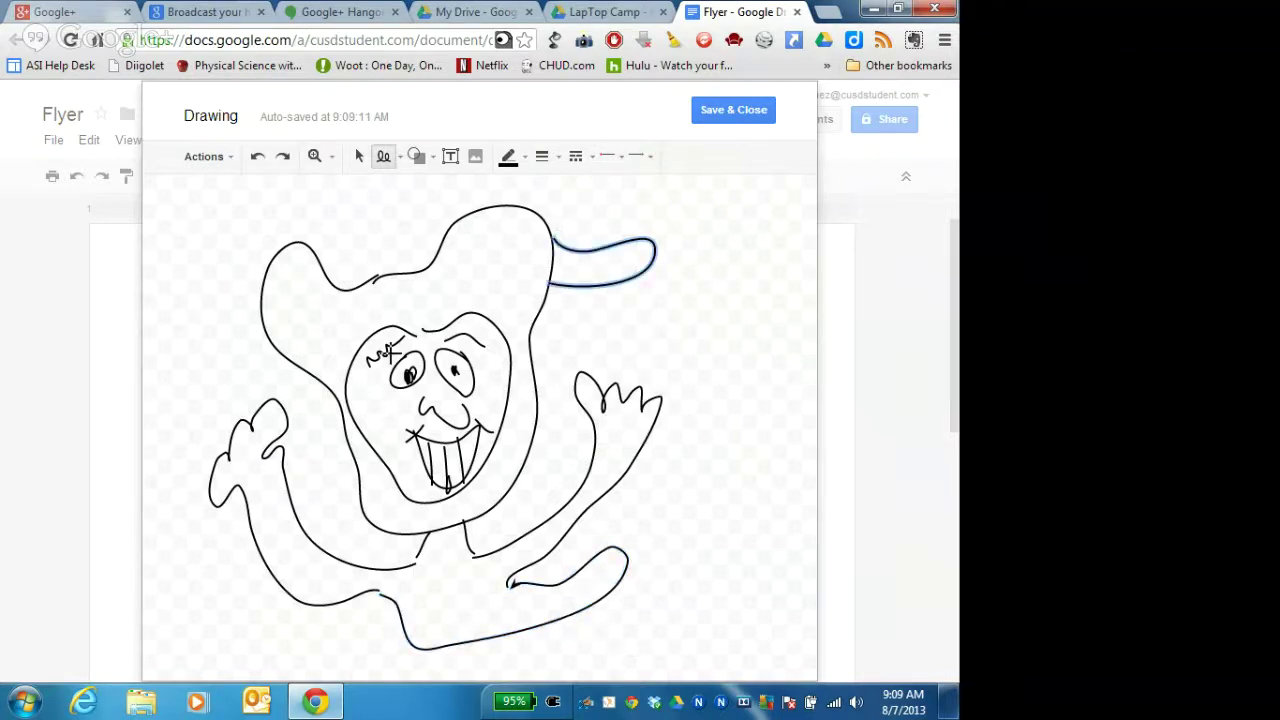
pyautogui.moveTo(262, 268)
pyautogui.mouseDown()
pyautogui.moveTo(246, 289)
pyautogui.moveTo(237, 369)
pyautogui.moveTo(270, 340)
pyautogui.mouseUp()
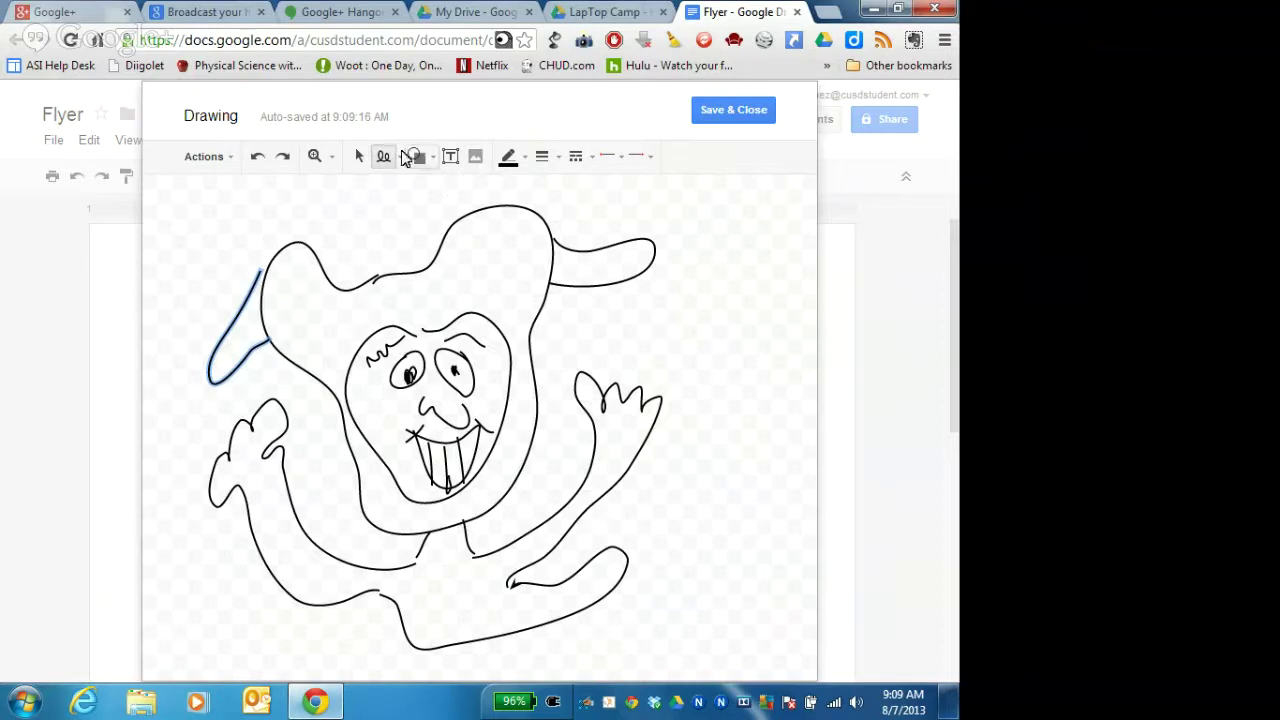
# Add word art reading "funky" to the drawing.
pyautogui.click(232, 160)
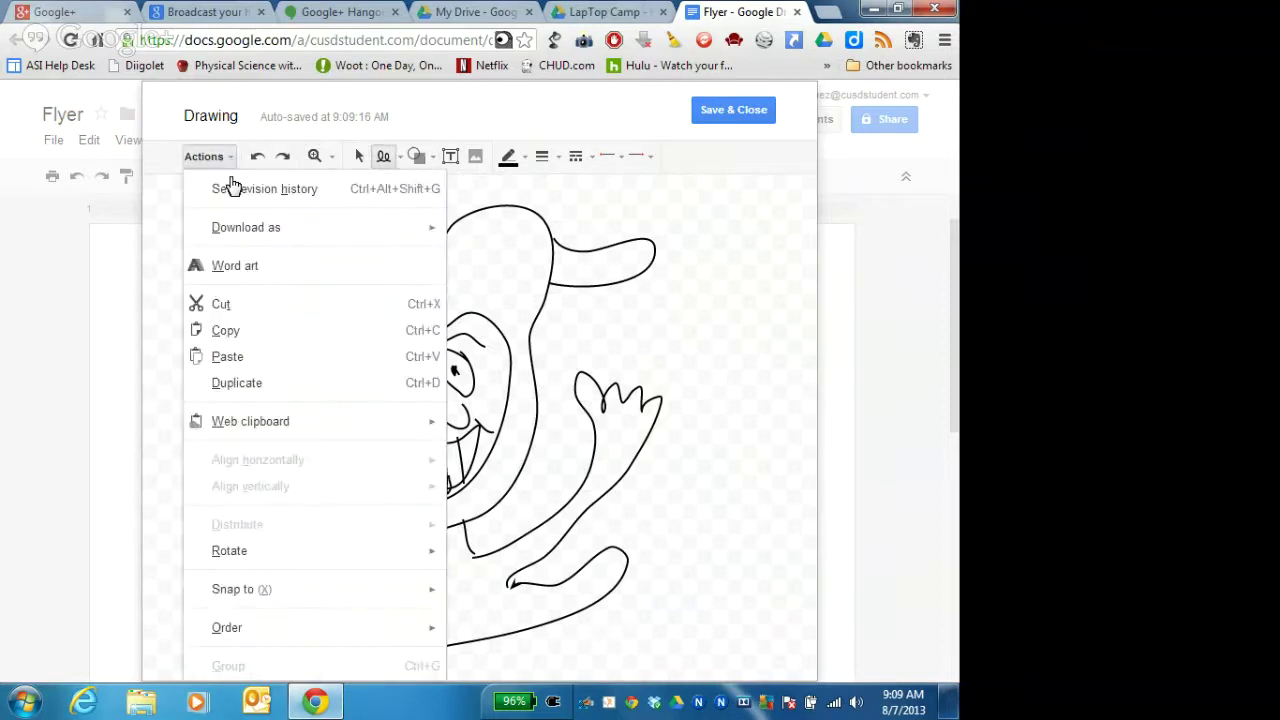
pyautogui.click(245, 275)
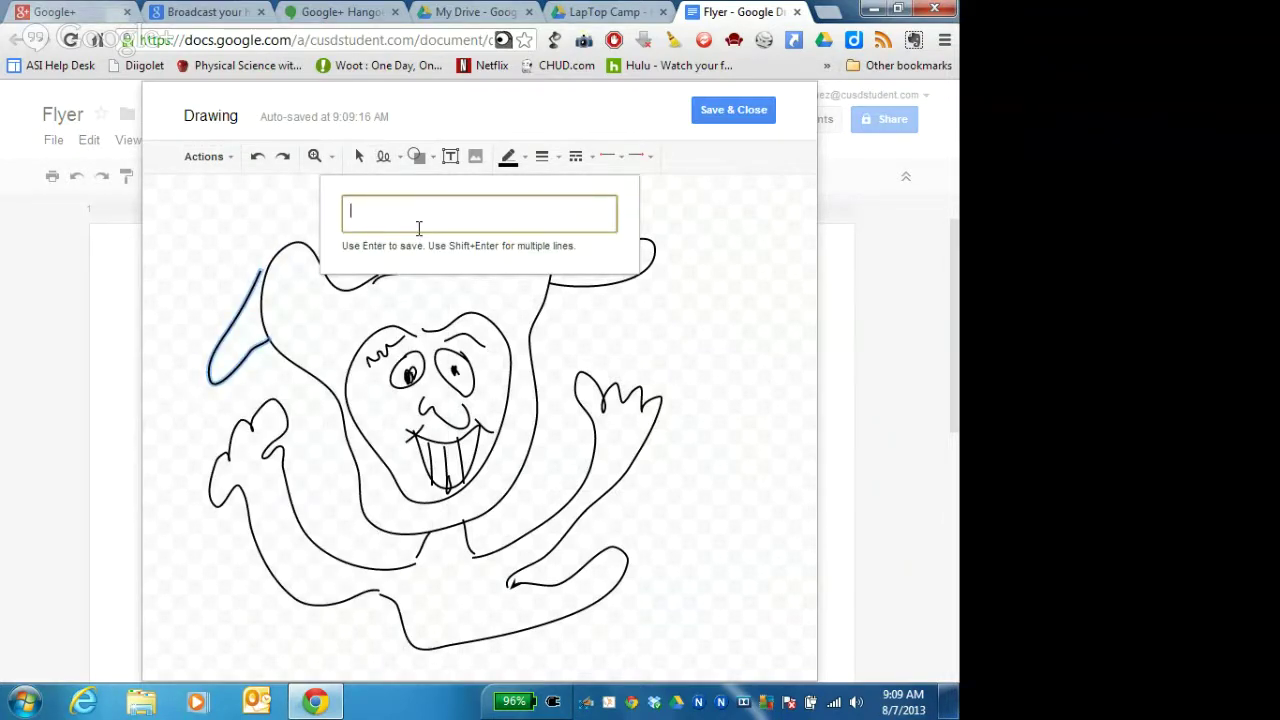
pyautogui.write('funky')
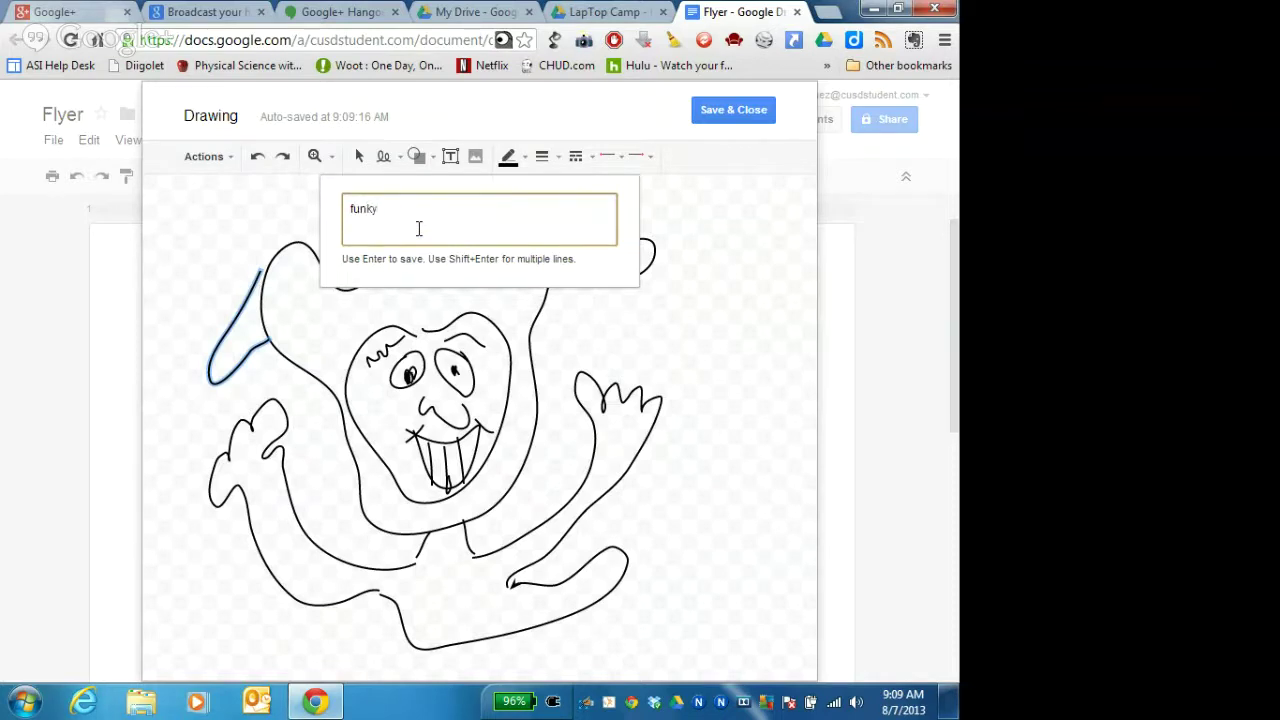
pyautogui.press('Return')
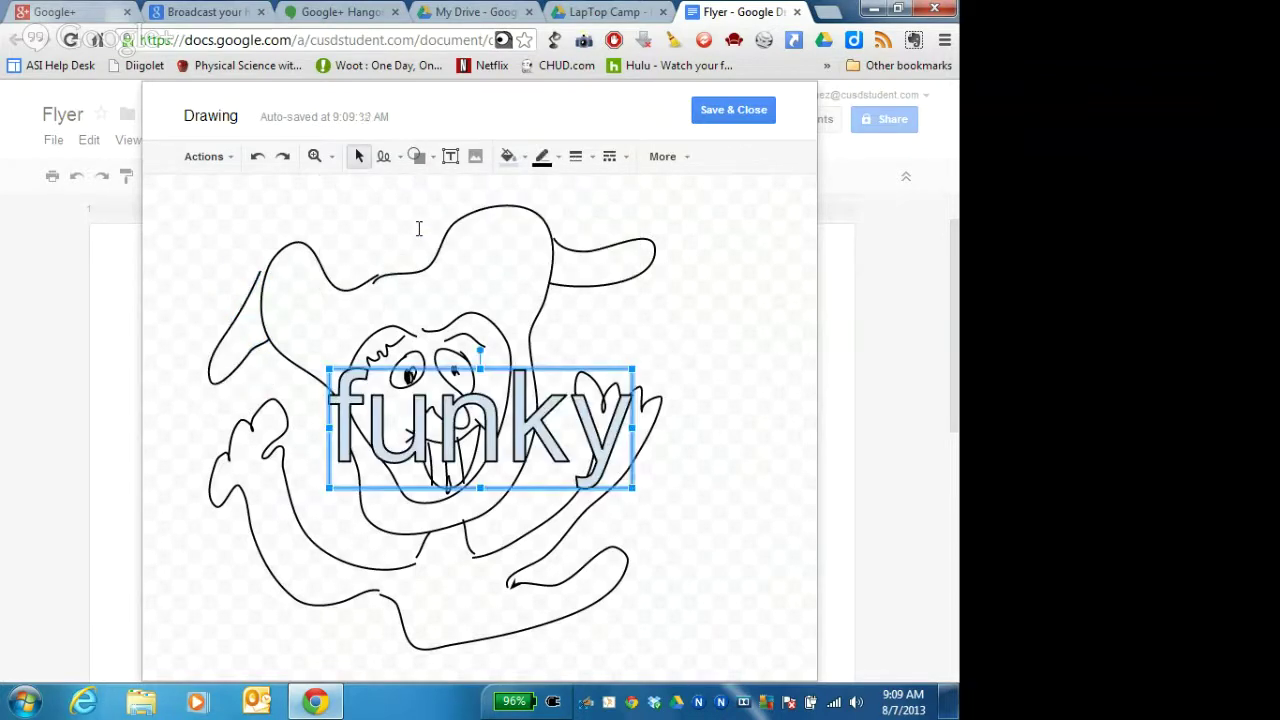
# Set the word art's font to Syncopate and move it above the cartoon face.
pyautogui.click(558, 372)
pyautogui.click(508, 416)
pyautogui.click(683, 162)
pyautogui.click(612, 191)
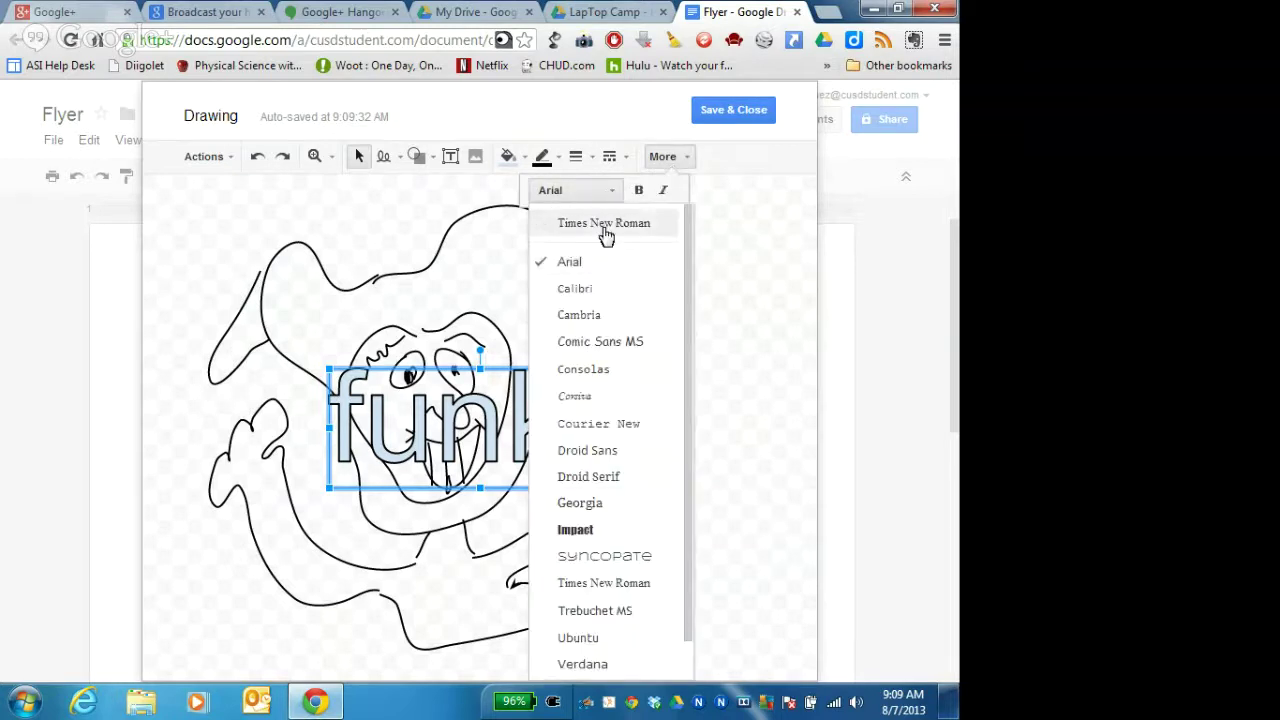
pyautogui.click(604, 555)
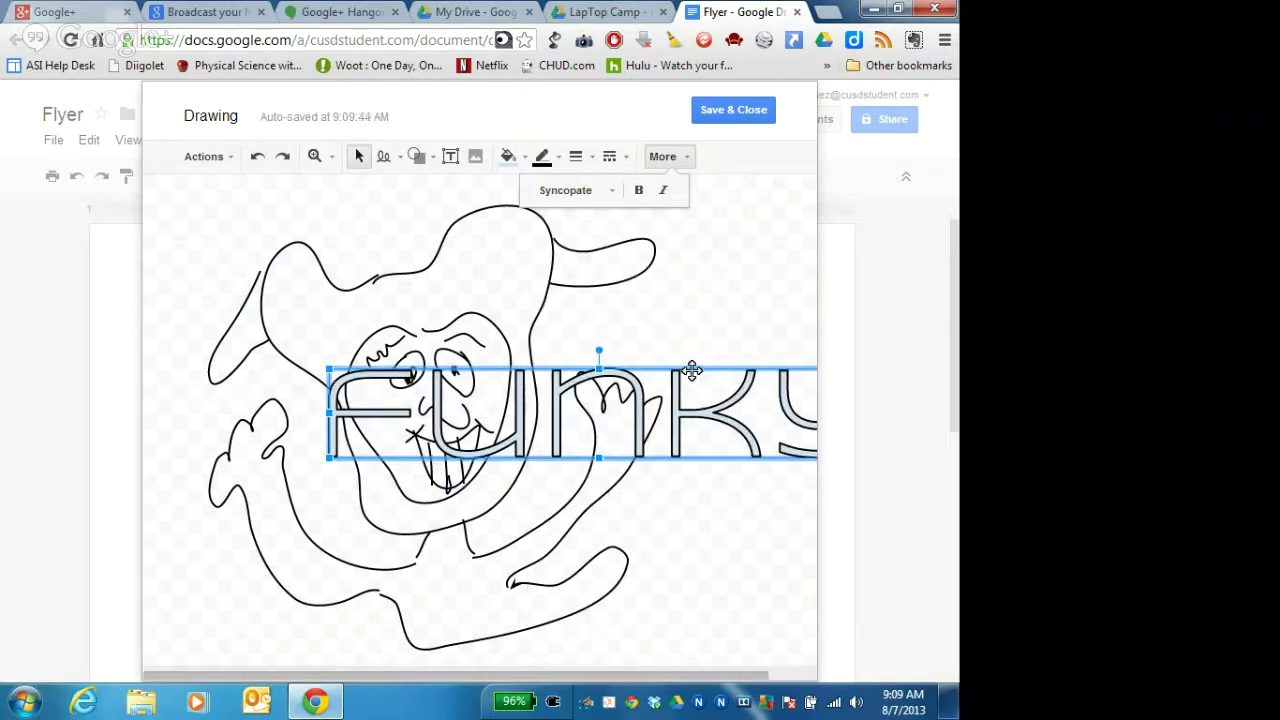
pyautogui.moveTo(690, 370)
pyautogui.mouseDown()
pyautogui.moveTo(600, 352)
pyautogui.moveTo(574, 329)
pyautogui.moveTo(570, 231)
pyautogui.mouseUp()
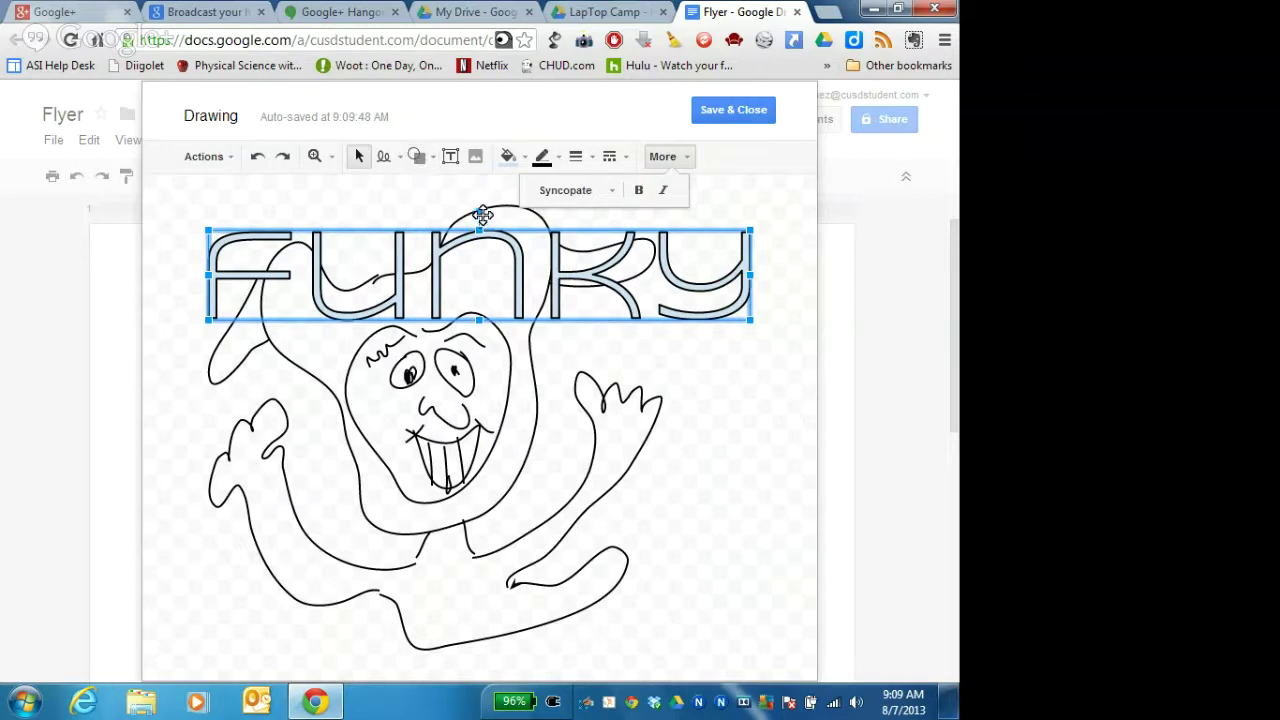
pyautogui.moveTo(481, 218)
pyautogui.mouseDown()
pyautogui.moveTo(501, 214)
pyautogui.moveTo(525, 245)
pyautogui.moveTo(486, 329)
pyautogui.moveTo(500, 314)
pyautogui.moveTo(463, 249)
pyautogui.moveTo(457, 260)
pyautogui.moveTo(490, 250)
pyautogui.mouseUp()
# Rotate the outer head outline clockwise, then save the finished drawing into the document.
pyautogui.click(506, 461)
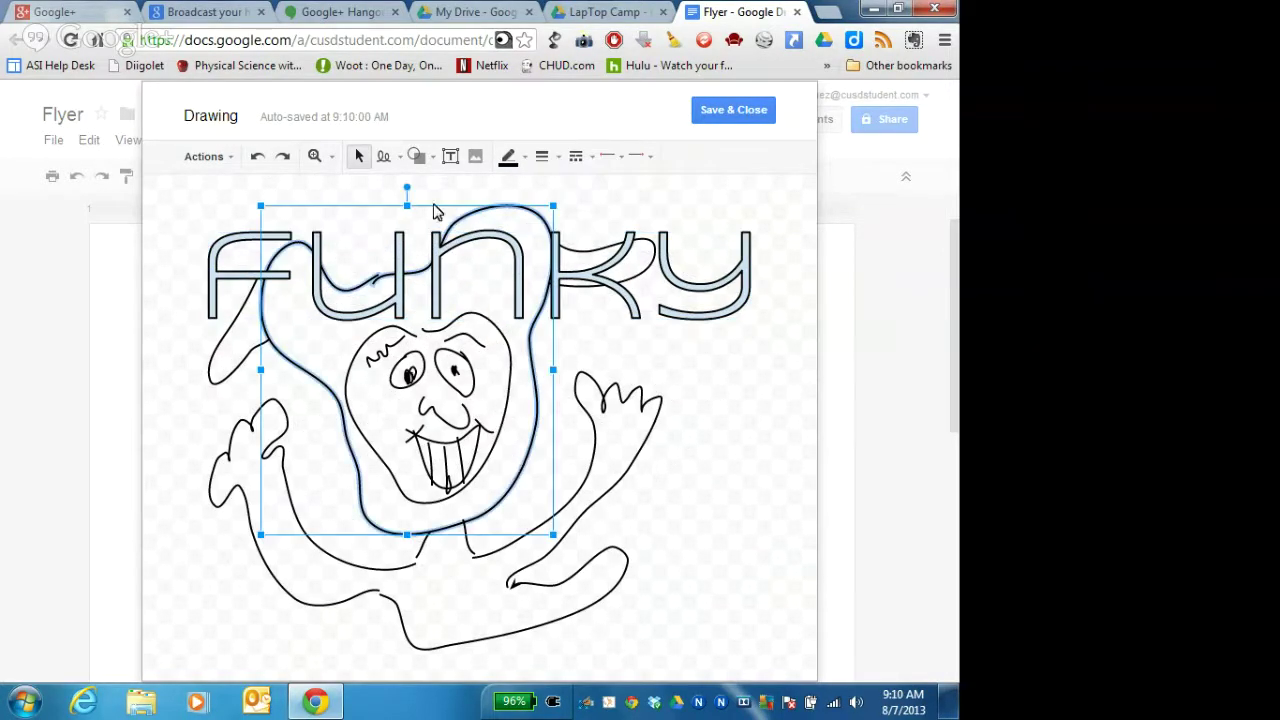
pyautogui.moveTo(406, 184)
pyautogui.mouseDown()
pyautogui.moveTo(505, 212)
pyautogui.moveTo(540, 255)
pyautogui.mouseUp()
pyautogui.click(641, 491)
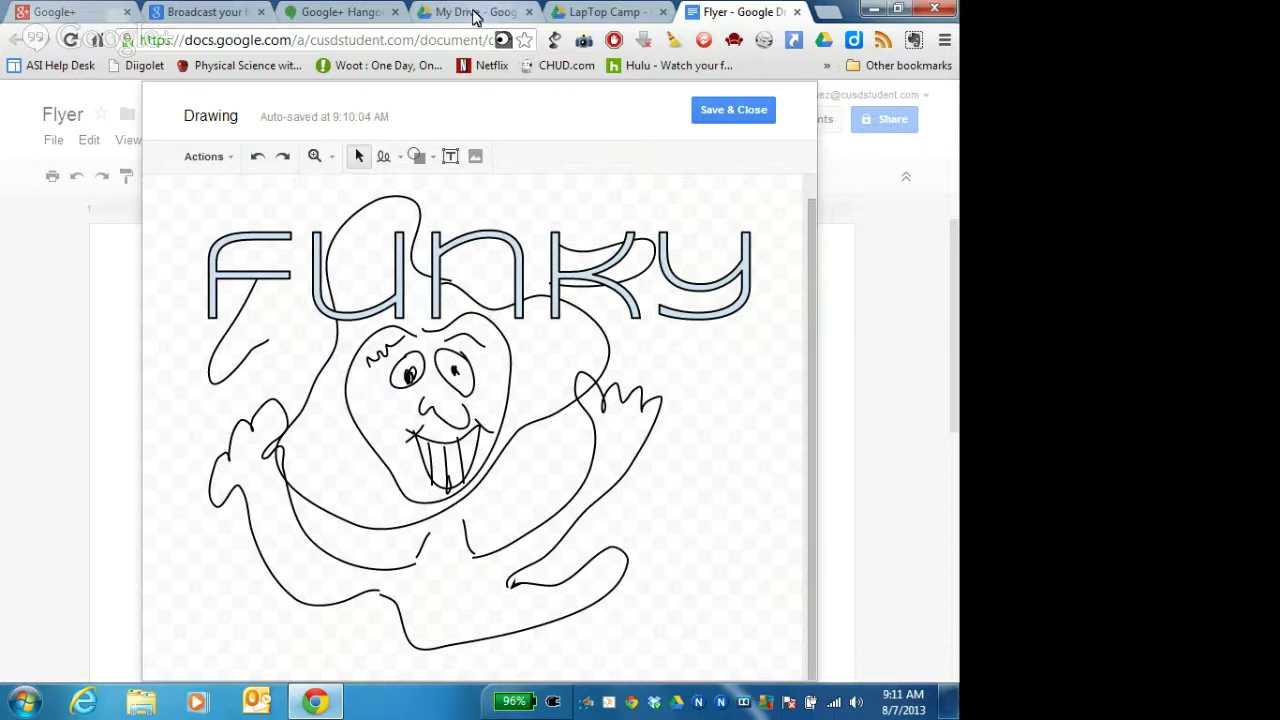
pyautogui.click(730, 113)
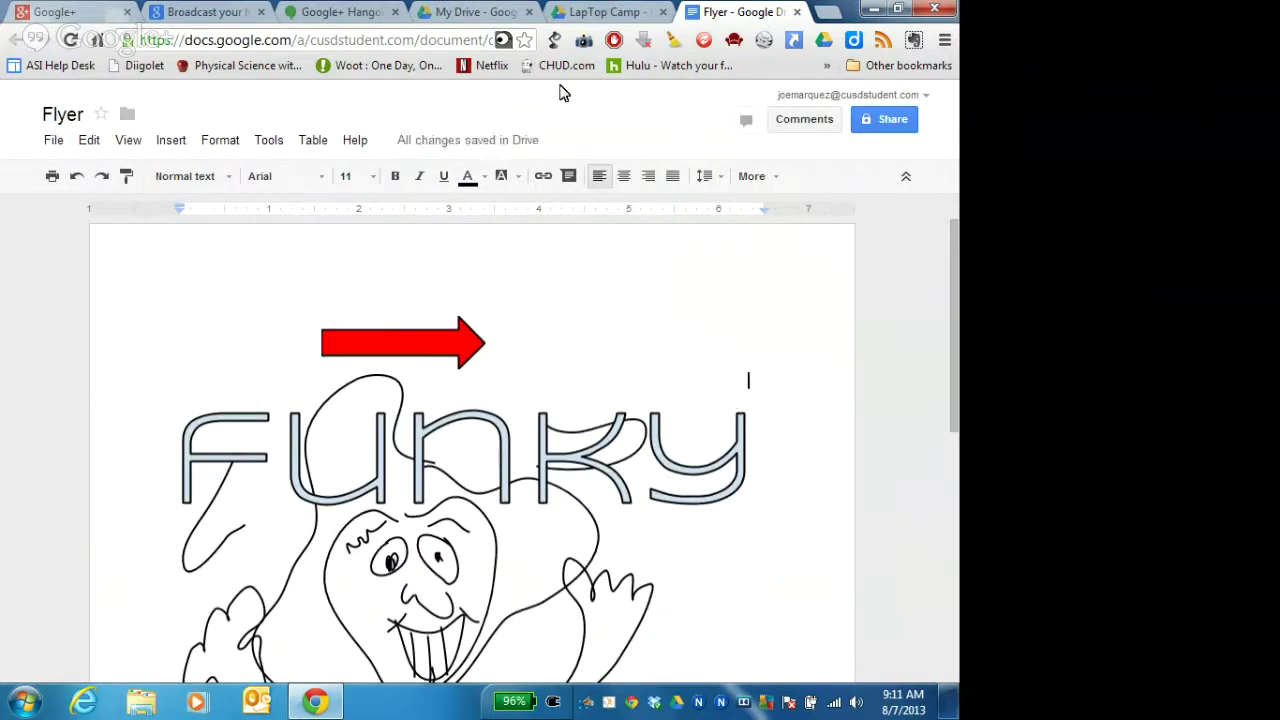
# Move the red arrow slightly down and to the right on the page.
pyautogui.click(461, 339)
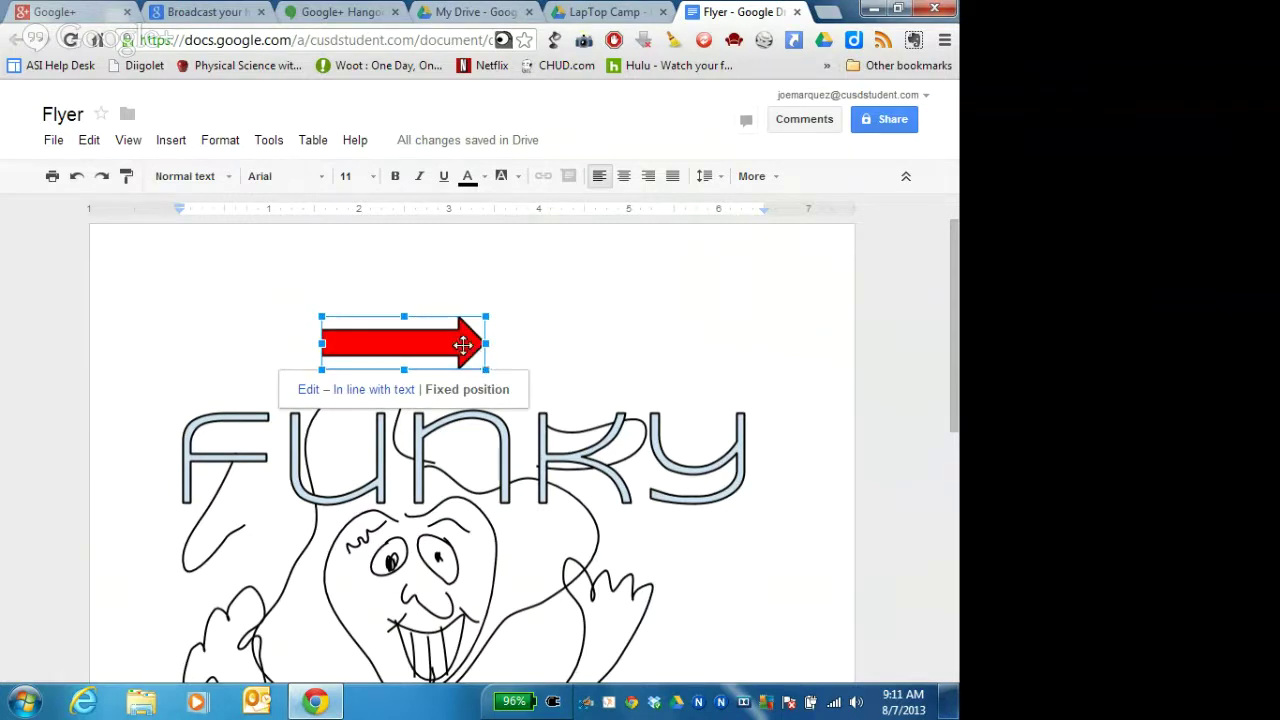
pyautogui.moveTo(463, 344); pyautogui.dragTo(509, 427)
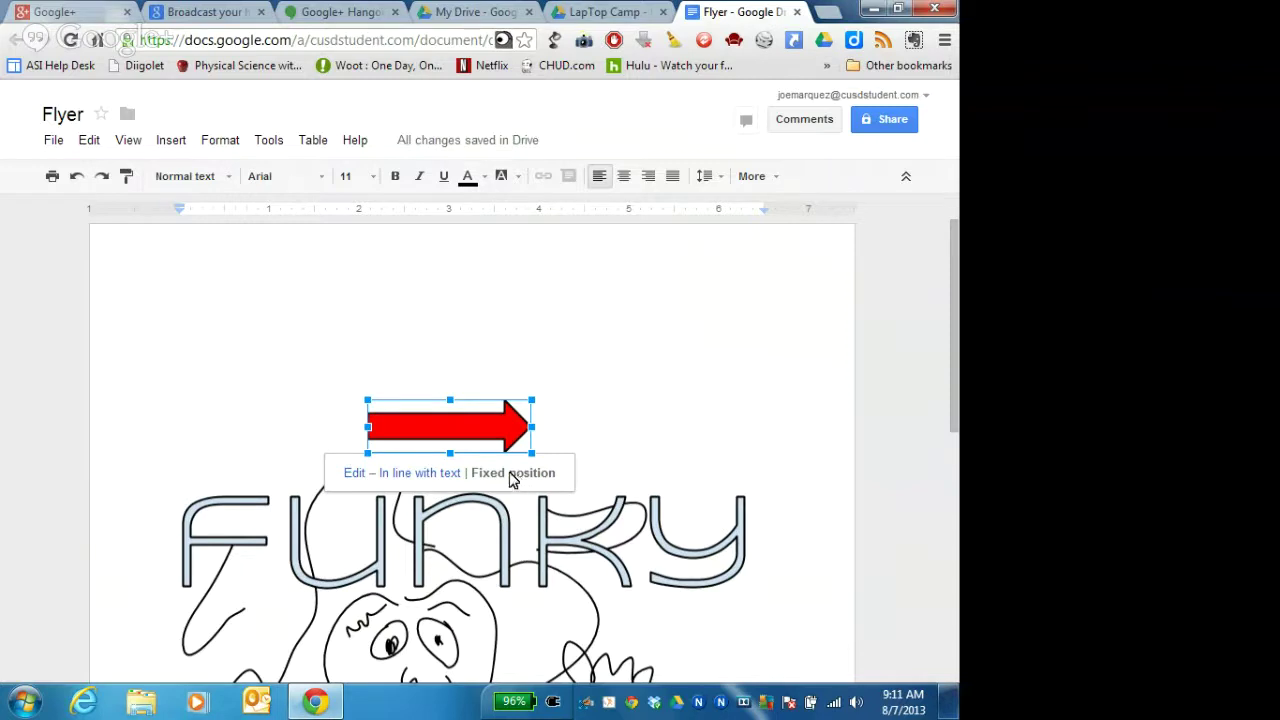
# Change the cartoon drawing's placement from in line with text to Fixed position.
pyautogui.moveTo(949, 400)
pyautogui.mouseDown()
pyautogui.moveTo(952, 520)
pyautogui.moveTo(920, 580)
pyautogui.mouseUp()
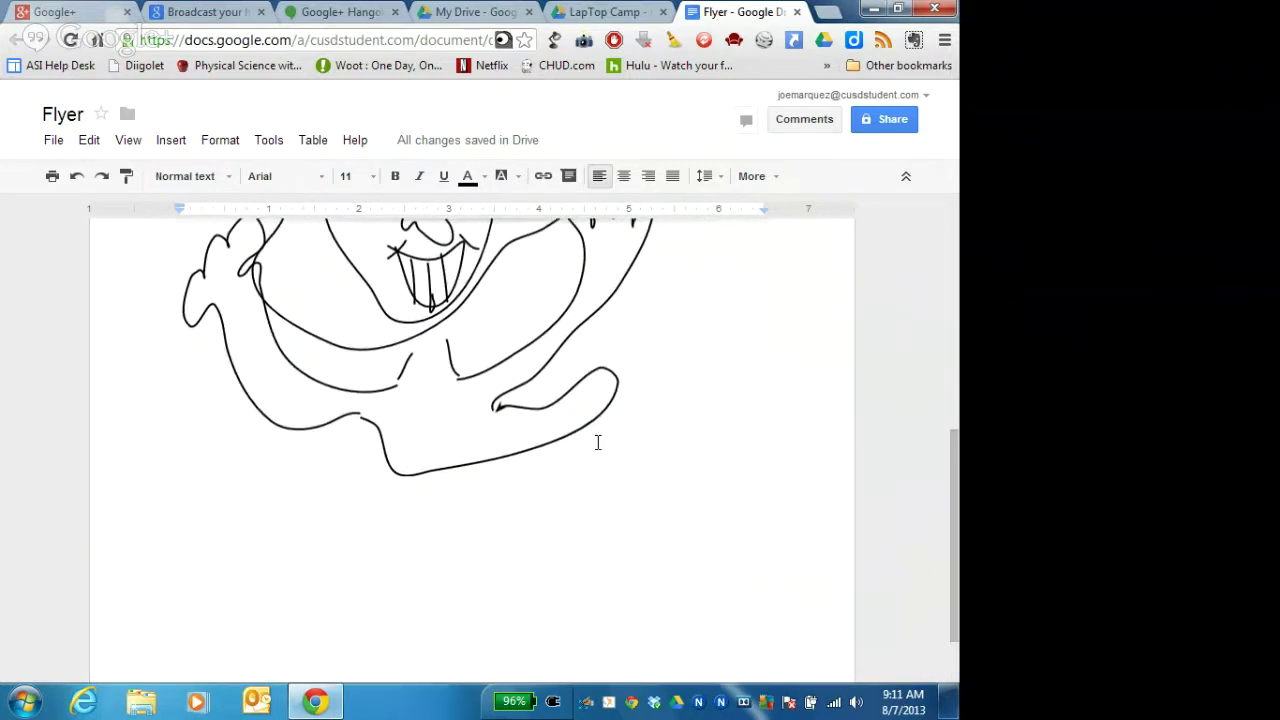
pyautogui.click(531, 449)
pyautogui.click(536, 452)
pyautogui.click(517, 446)
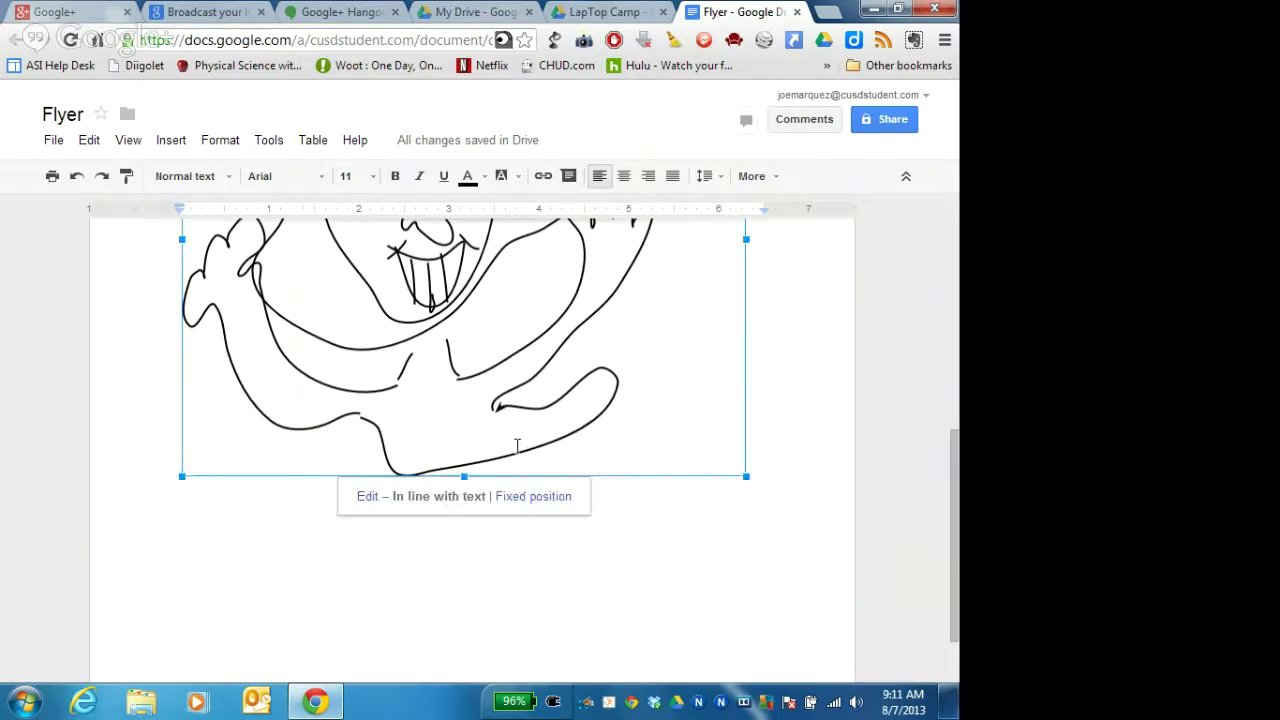
pyautogui.click(530, 498)
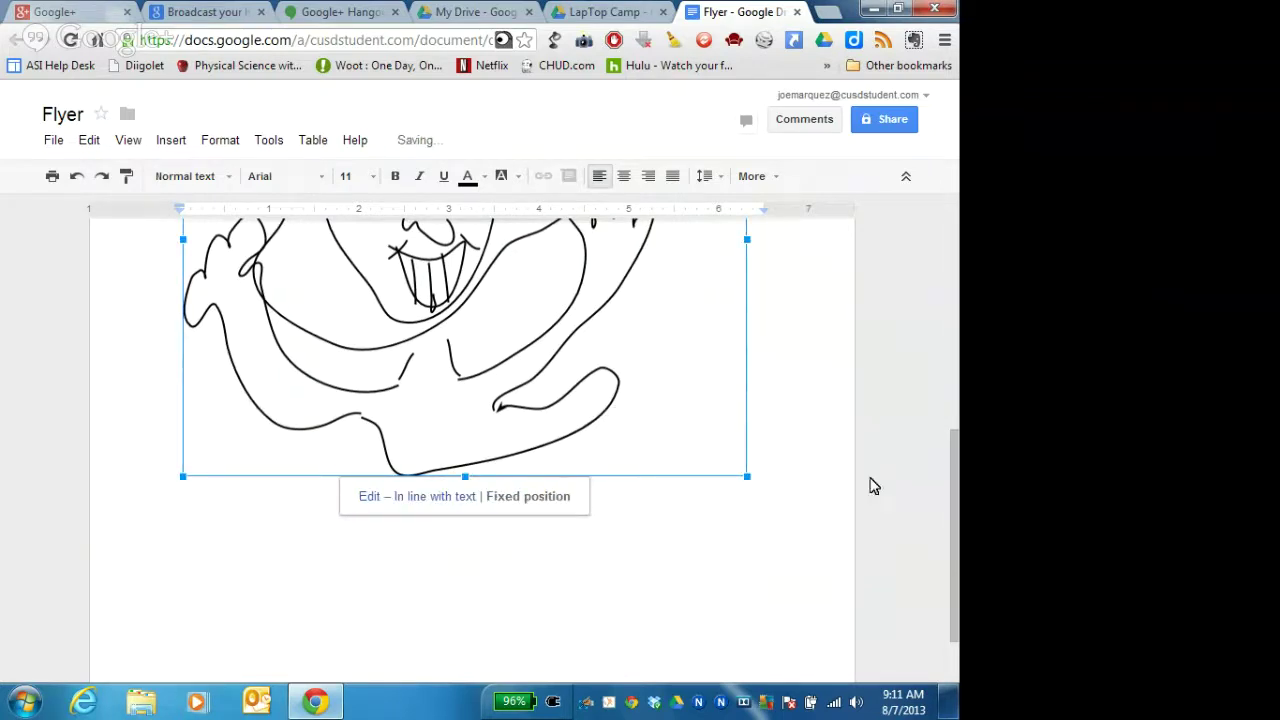
pyautogui.moveTo(950, 488); pyautogui.dragTo(908, 352)
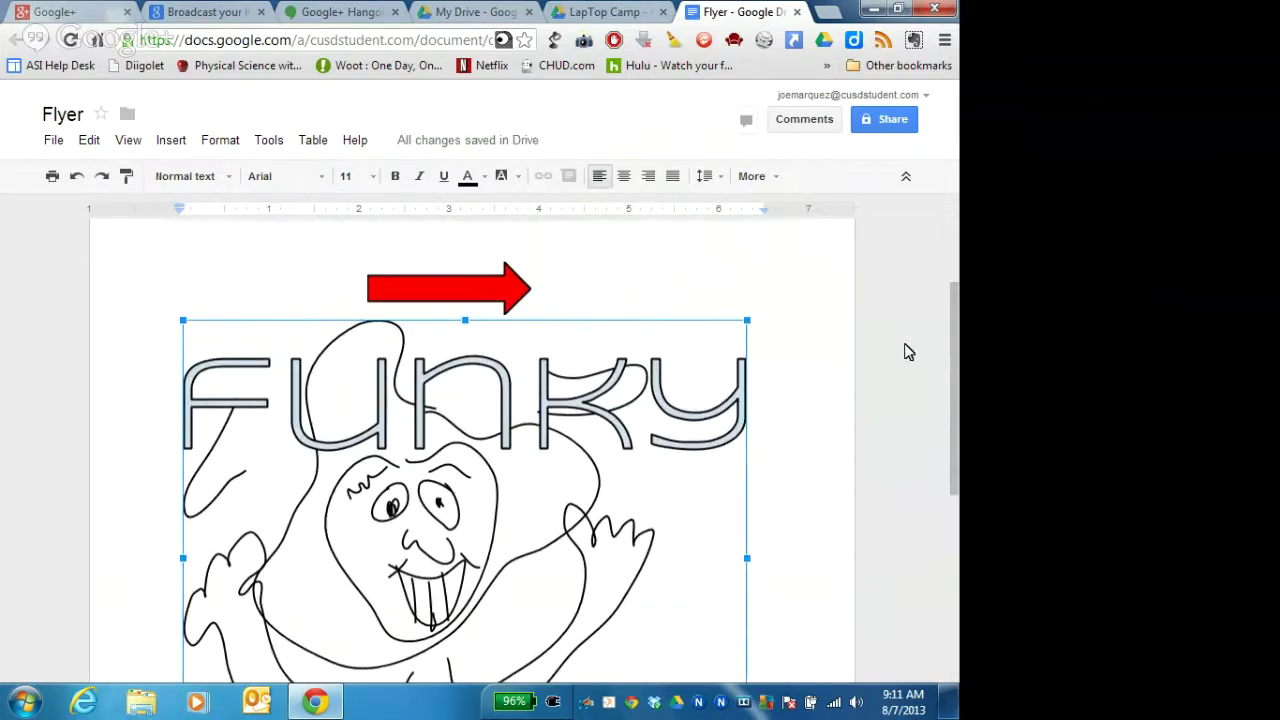
# Move the red arrow to the left margin of the page, above the cartoon drawing.
pyautogui.moveTo(451, 282); pyautogui.dragTo(236, 527)
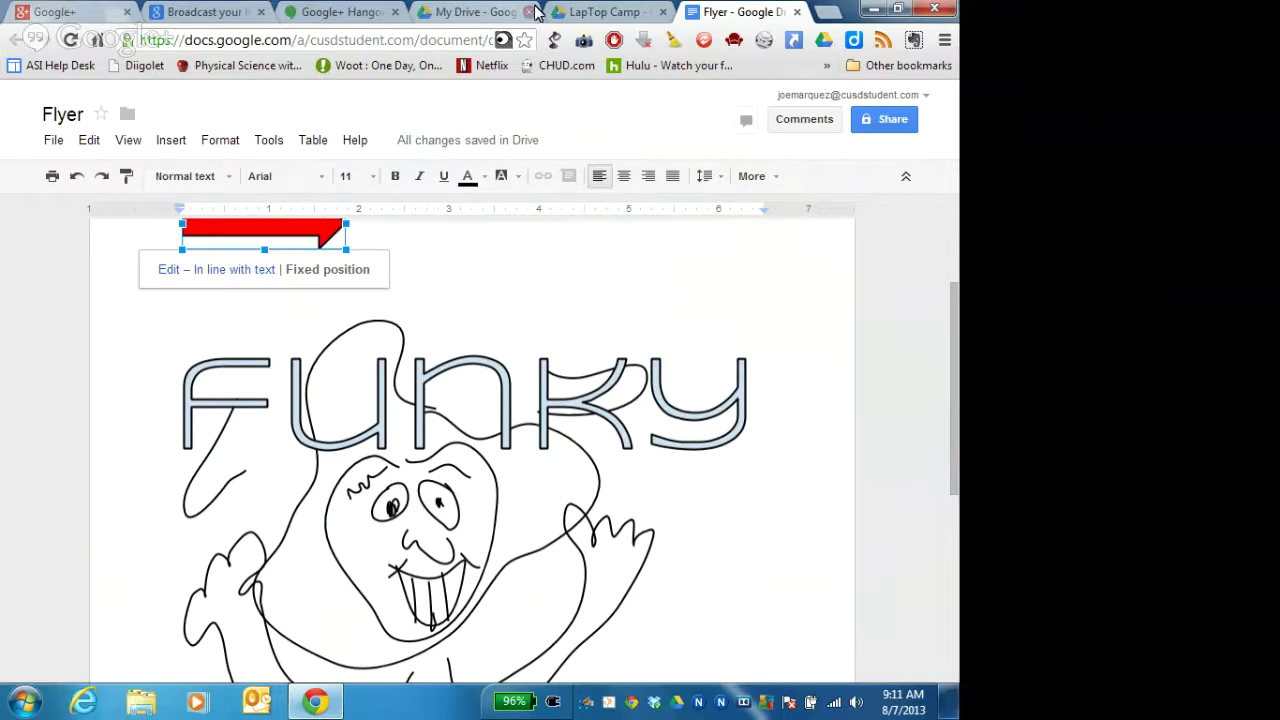
# Switch to Google Drive and show the files shared with the account.
pyautogui.click(495, 12)
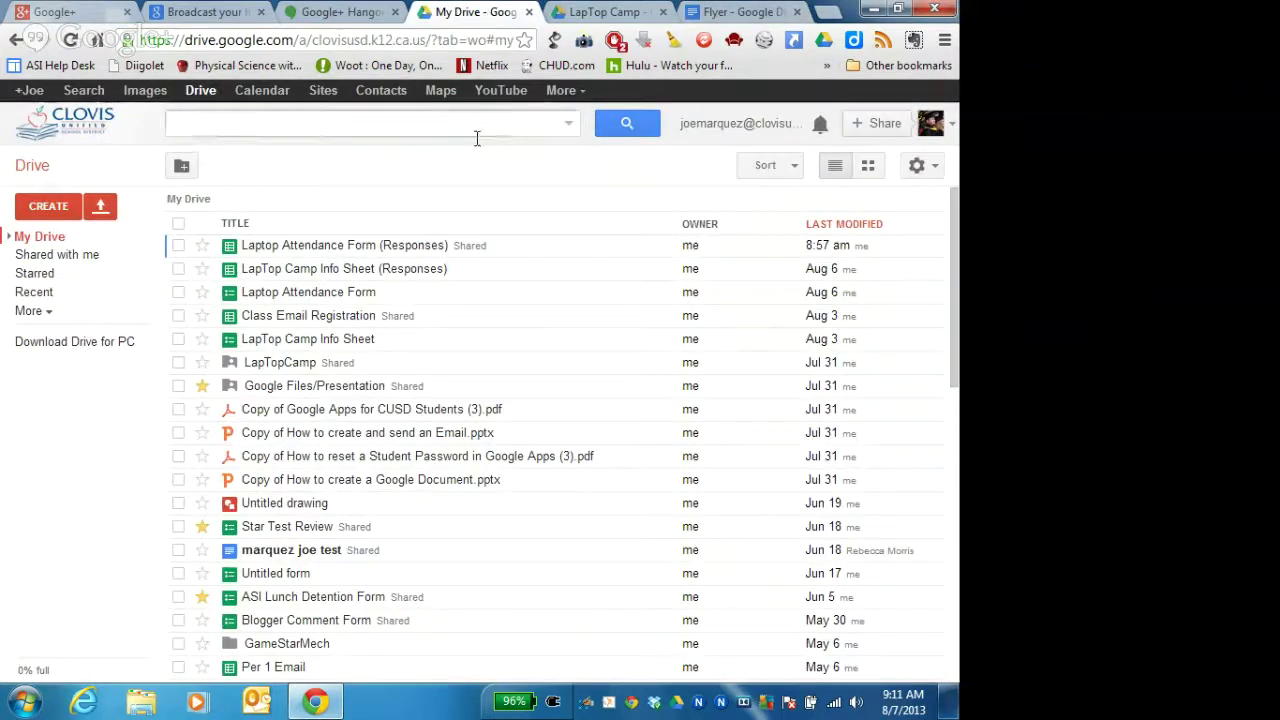
pyautogui.click(64, 258)
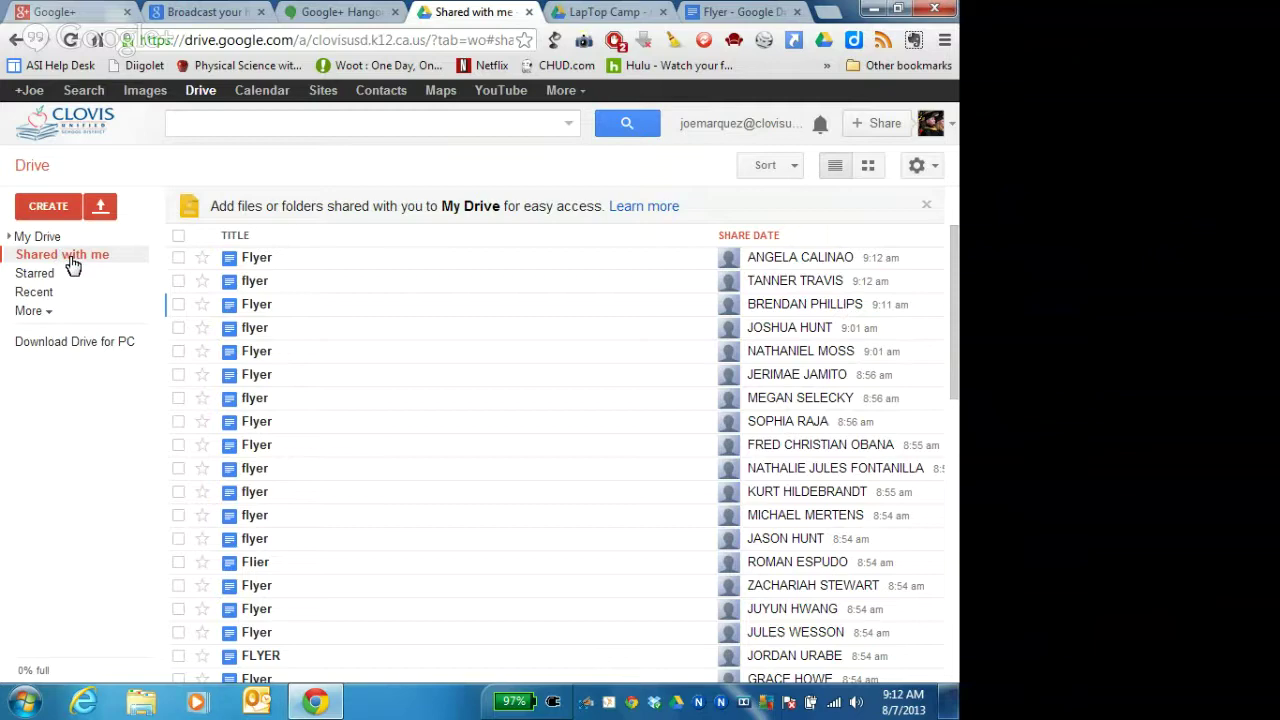
# In the Google+ Hangout's Cameraman broadcast settings, set the hiding of guests' audio as they join to No.
pyautogui.click(330, 12)
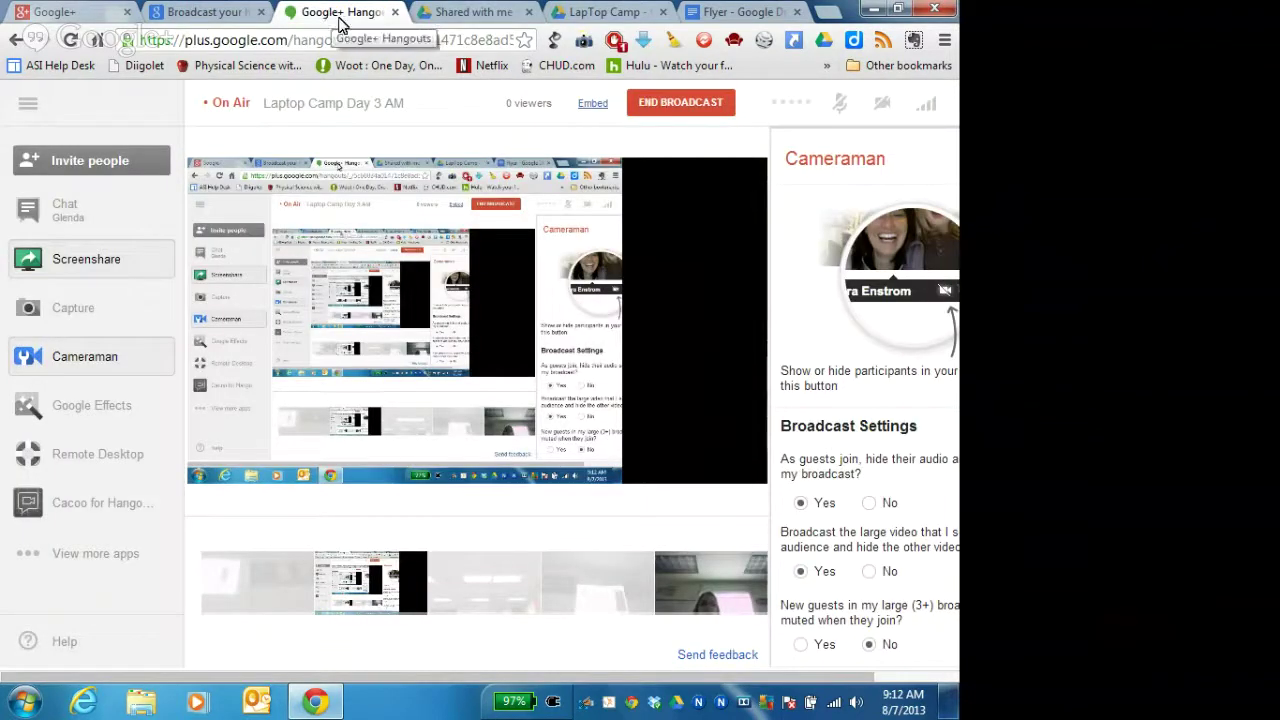
pyautogui.click(869, 505)
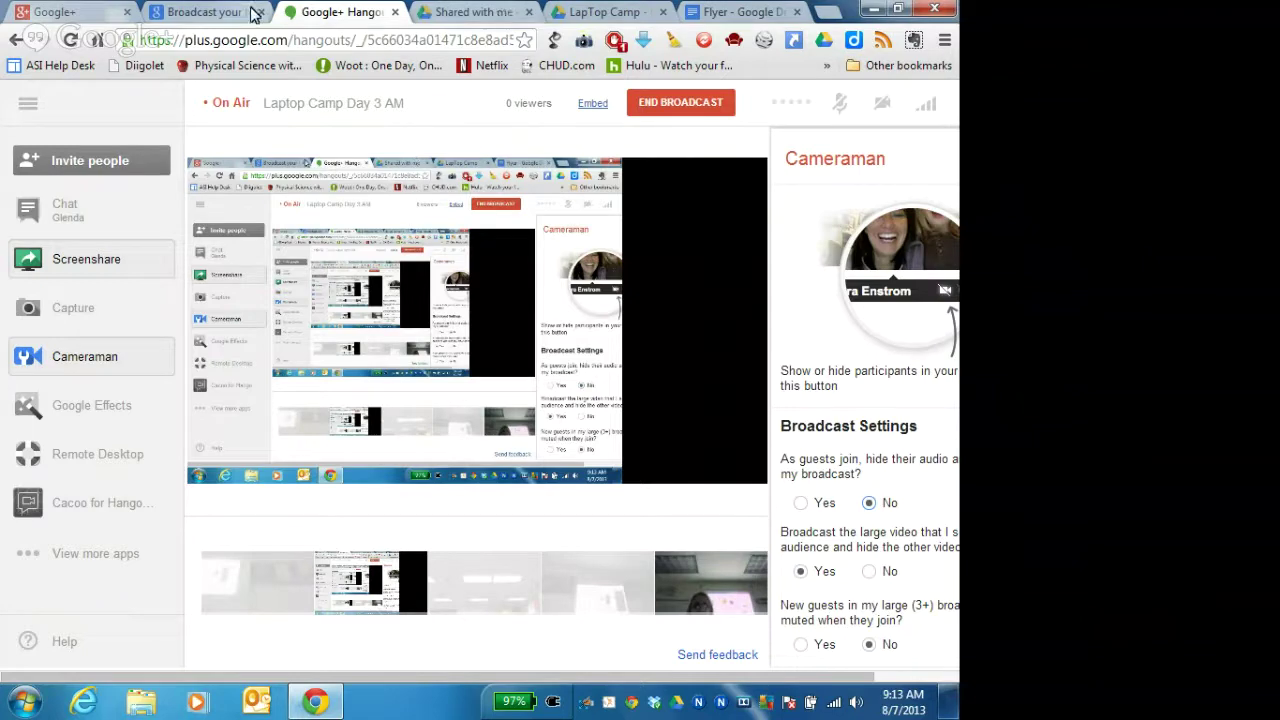
# Return to the shared files in Google Drive, open the 8:56 am document "flyer" about the lost puppy and look through it.
pyautogui.click(723, 11)
pyautogui.click(474, 12)
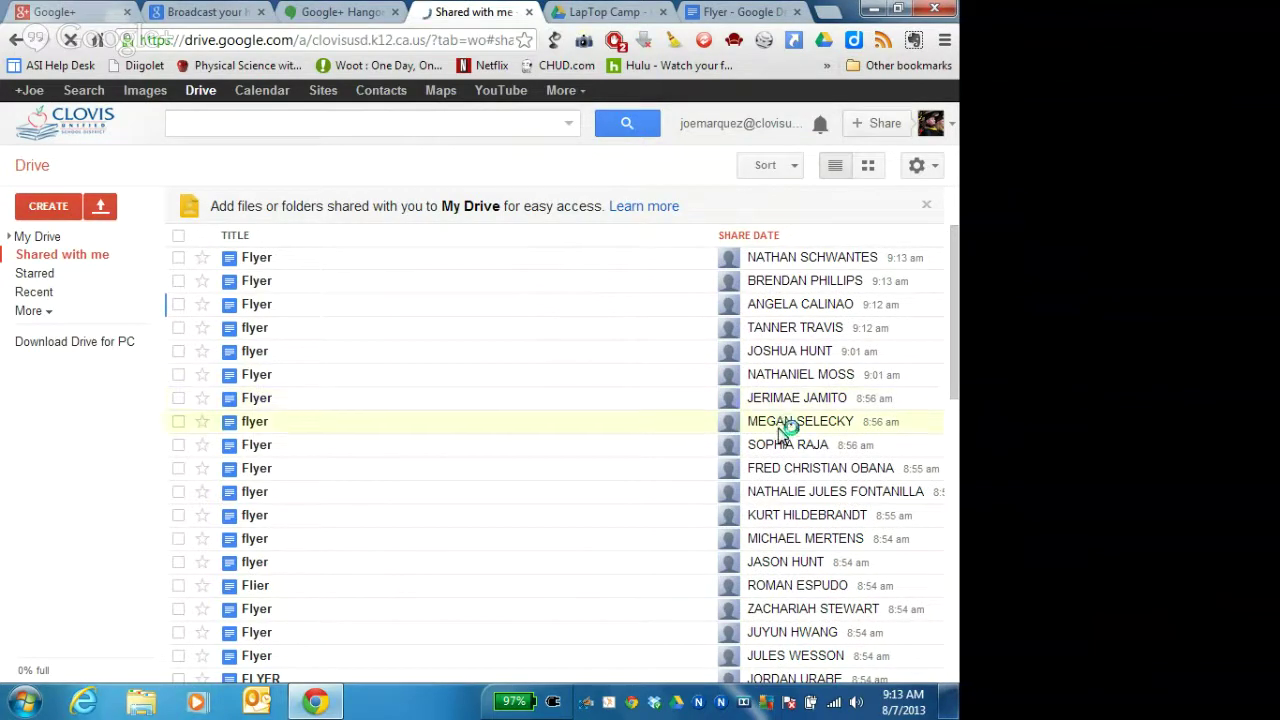
pyautogui.moveTo(784, 432)
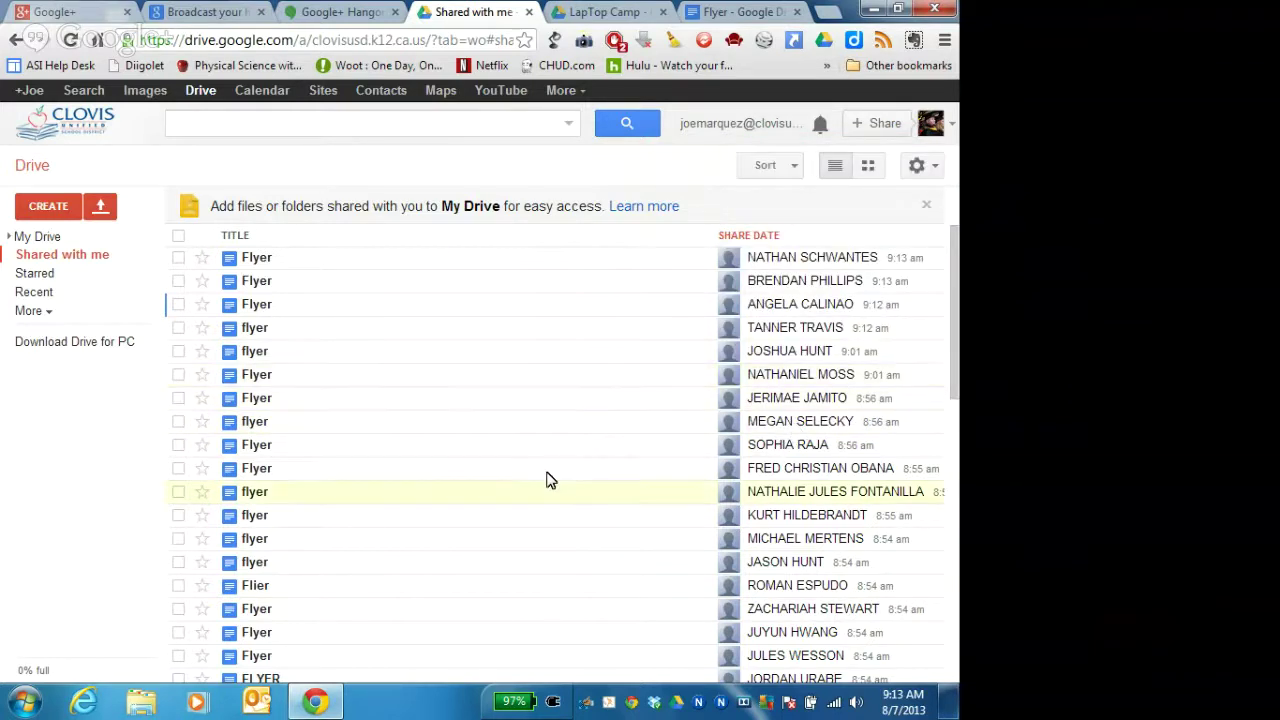
pyautogui.click(256, 425)
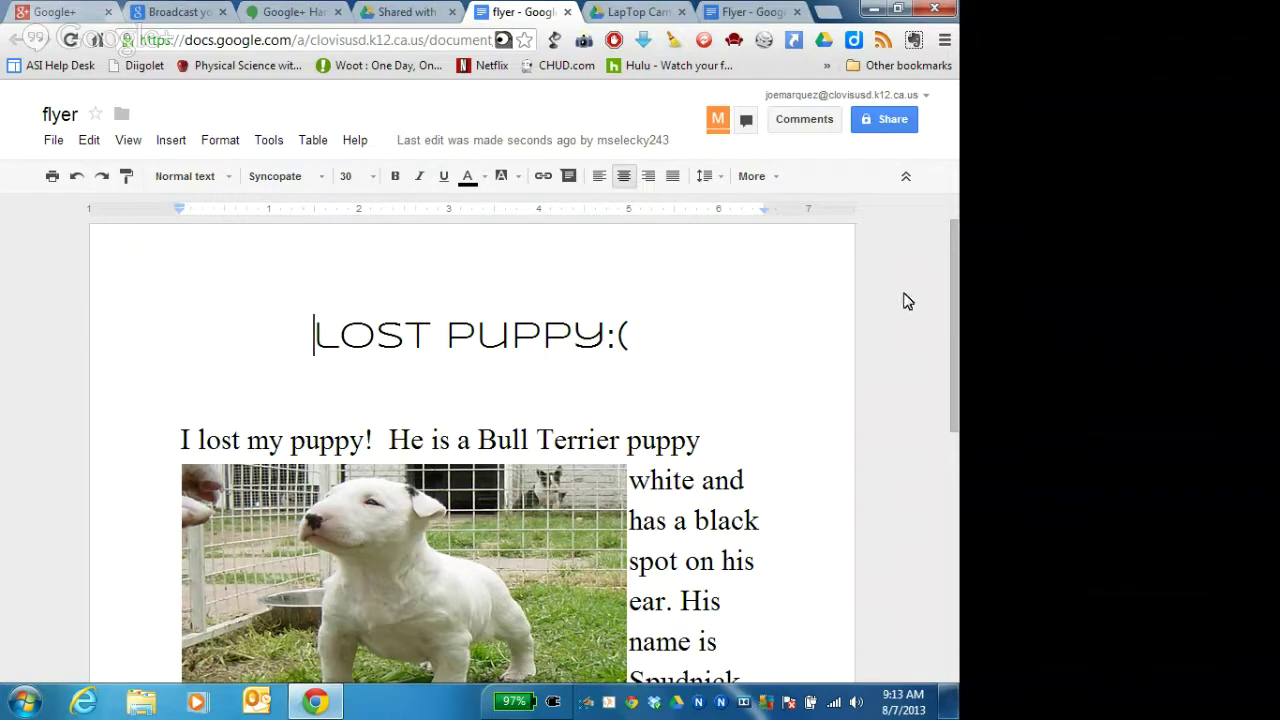
pyautogui.moveTo(952, 298); pyautogui.dragTo(949, 393)
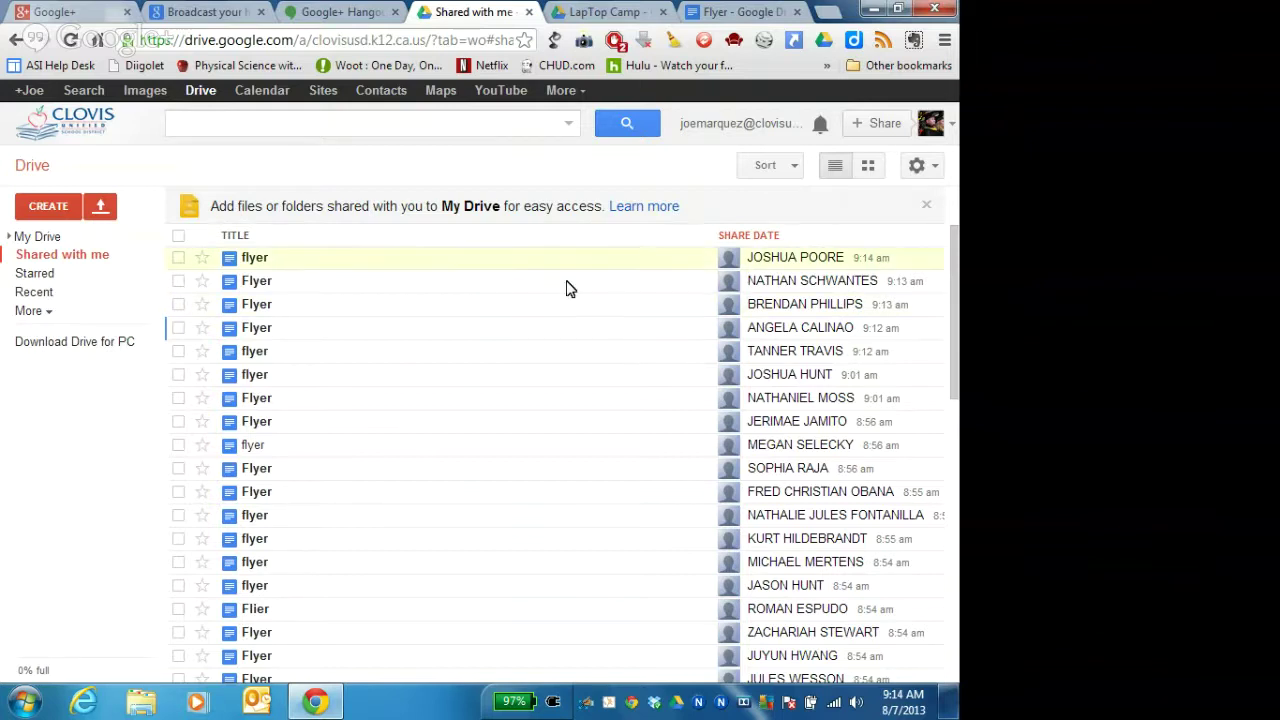
# Open the shared document "flyer" from 9:12 am about a lost cat and look through its page.
pyautogui.click(734, 329)
pyautogui.moveTo(268, 362)
pyautogui.mouseDown()
pyautogui.moveTo(254, 360)
pyautogui.moveTo(286, 371)
pyautogui.mouseUp()
pyautogui.click(262, 360)
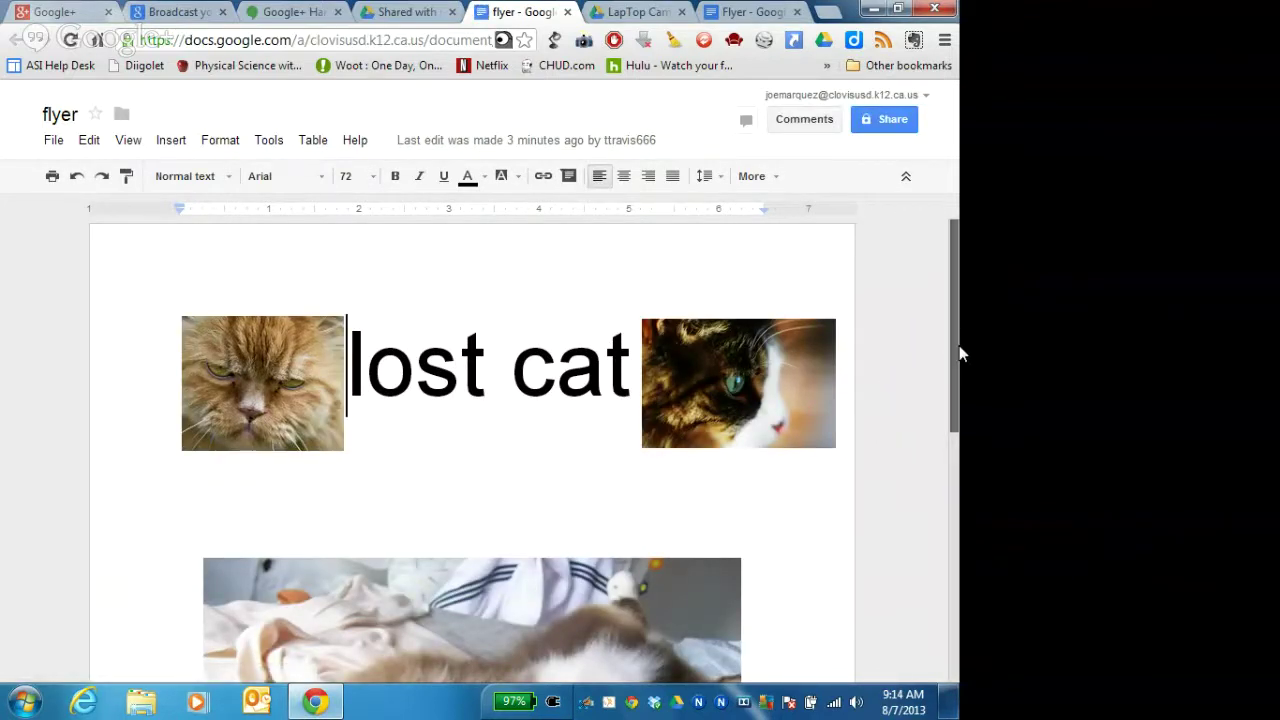
pyautogui.moveTo(958, 354); pyautogui.dragTo(930, 355)
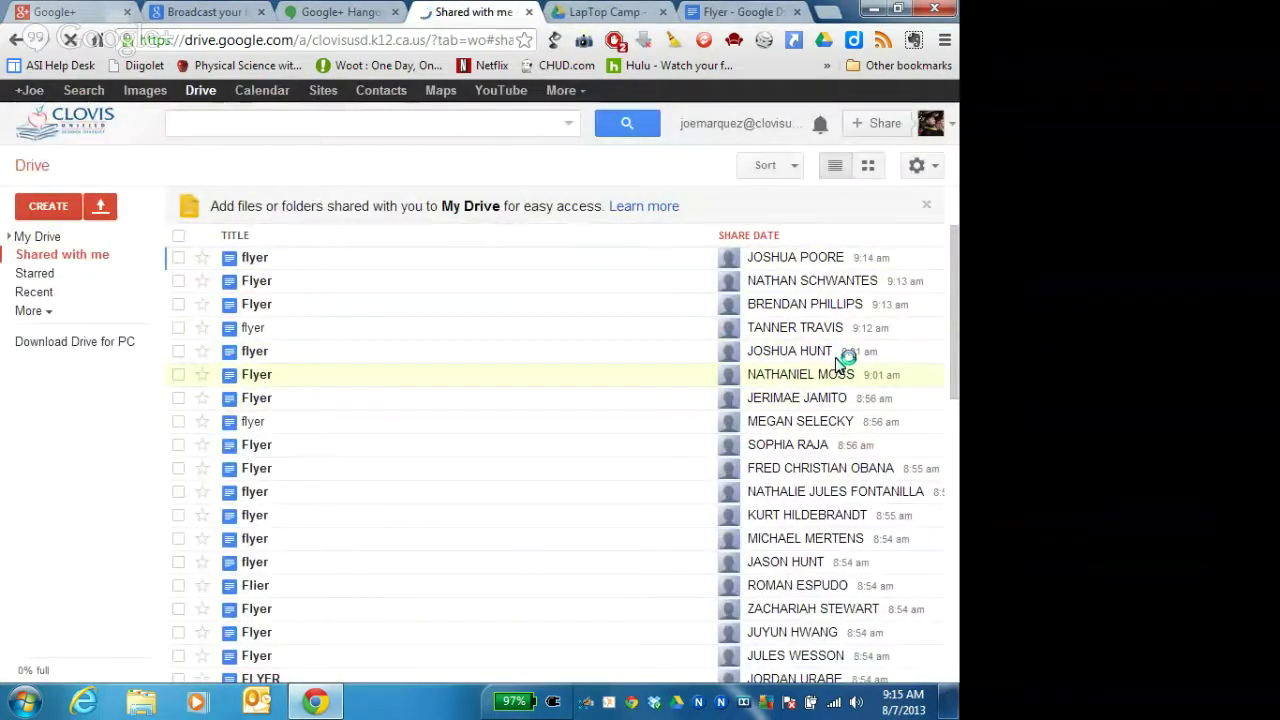
# Open the shared document "flyer" from 9:14 am about a lost moose, look through its text and pictures, and close it.
pyautogui.click(254, 259)
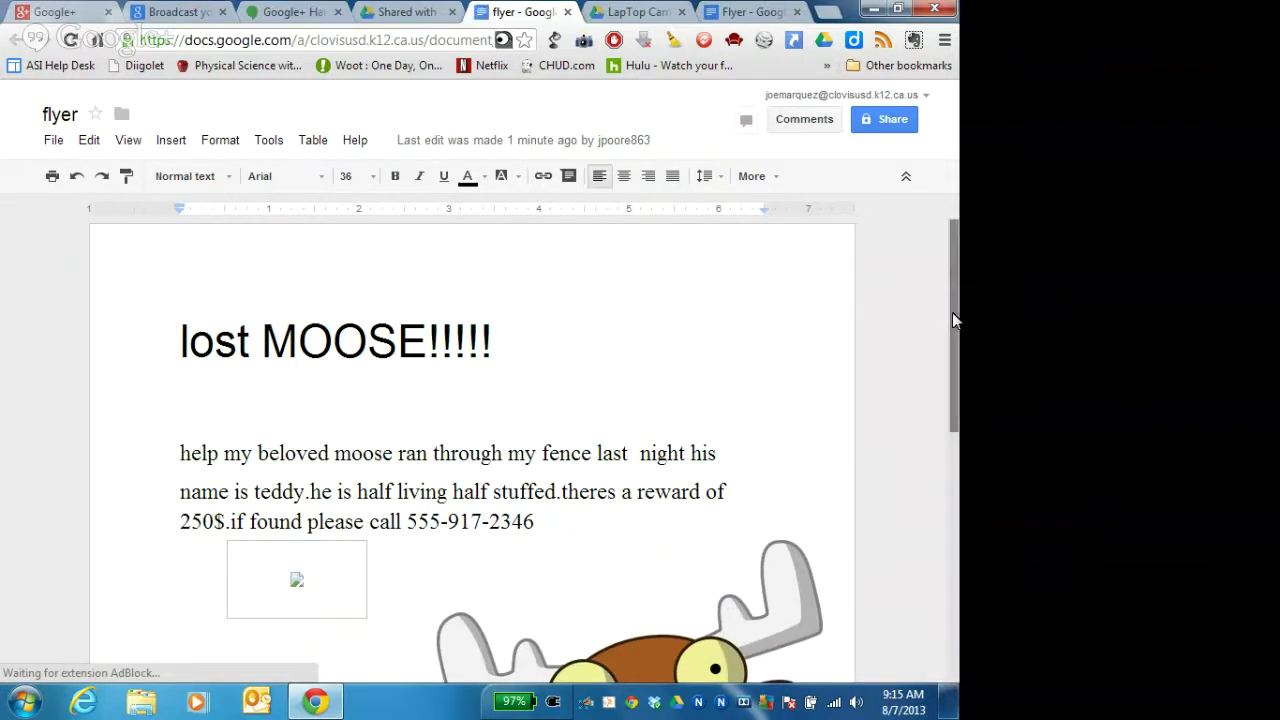
pyautogui.moveTo(952, 312); pyautogui.dragTo(944, 445)
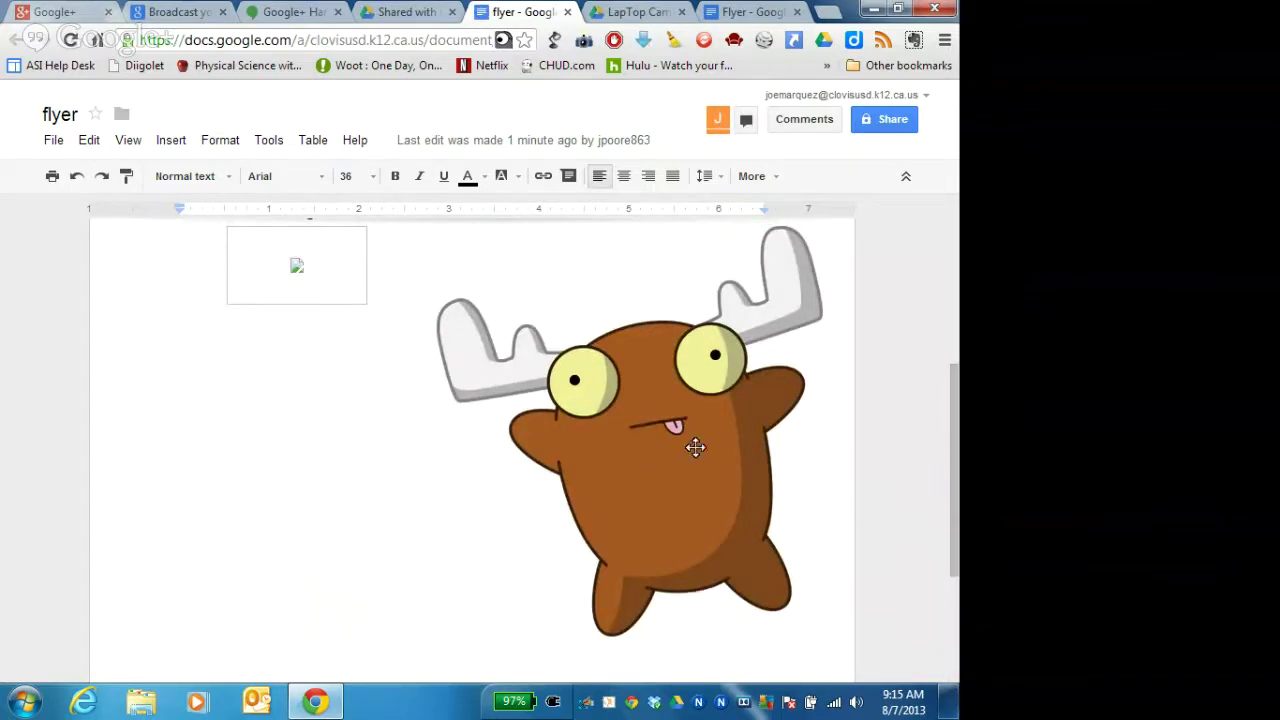
pyautogui.moveTo(952, 474); pyautogui.dragTo(926, 316)
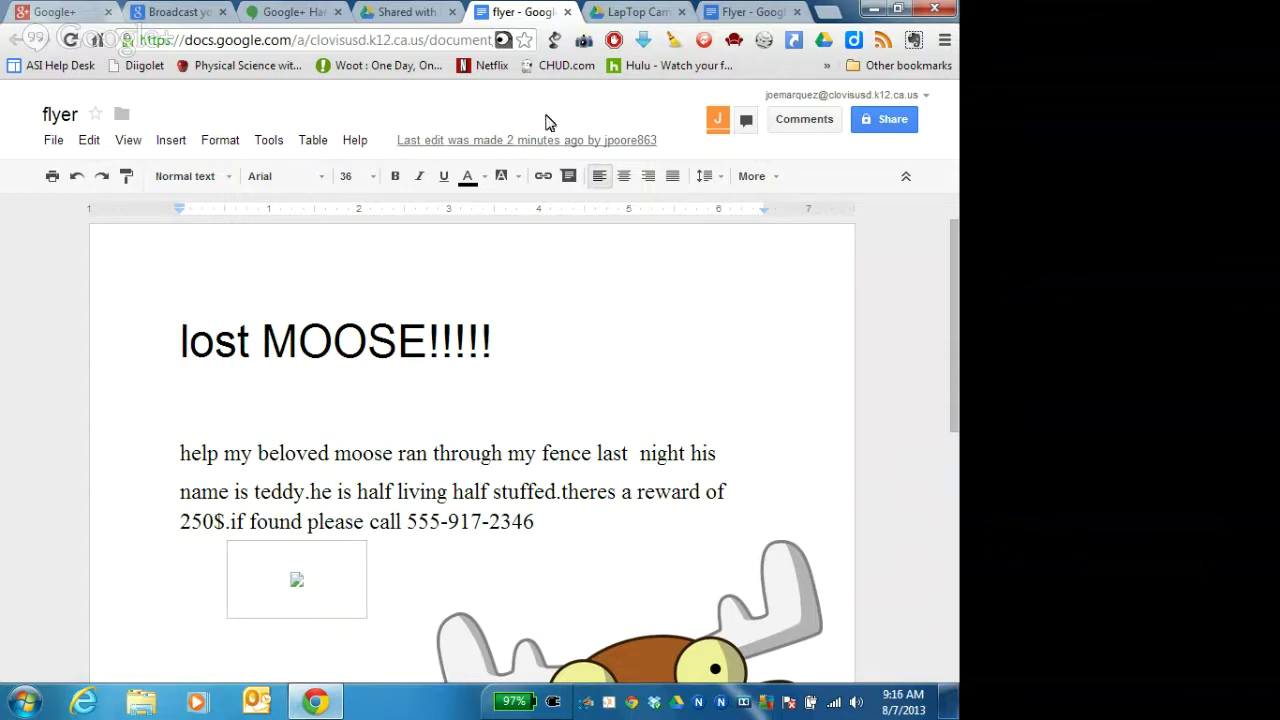
pyautogui.click(568, 14)
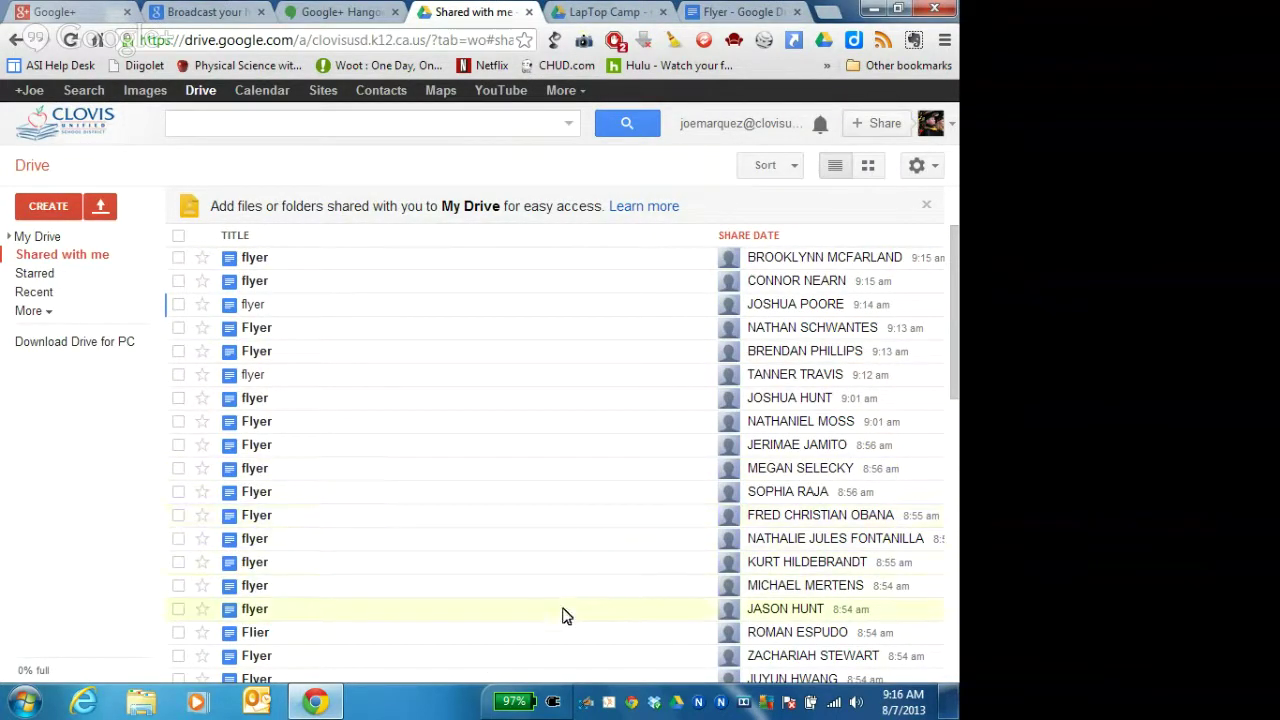
# Open the shared 8:54 am "flyer" with the lost cat scroll banner, examine its banner and photo, and close it.
pyautogui.click(262, 581)
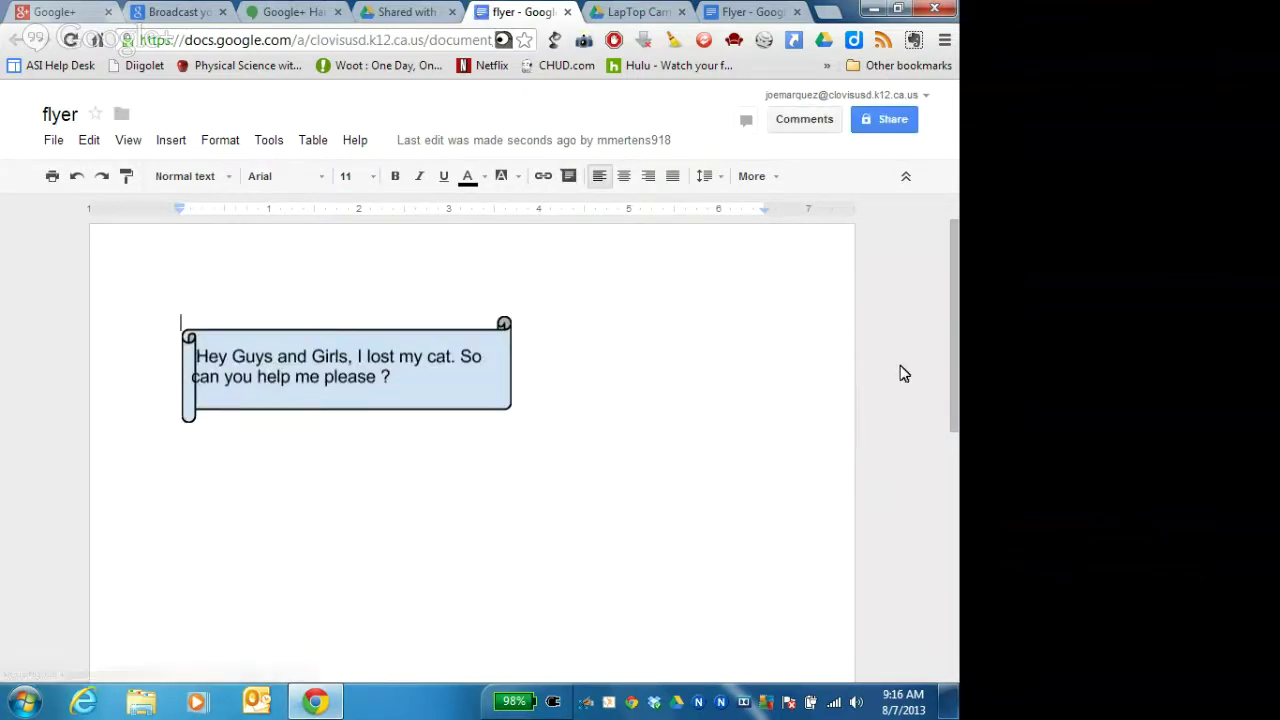
pyautogui.moveTo(960, 360); pyautogui.dragTo(954, 280)
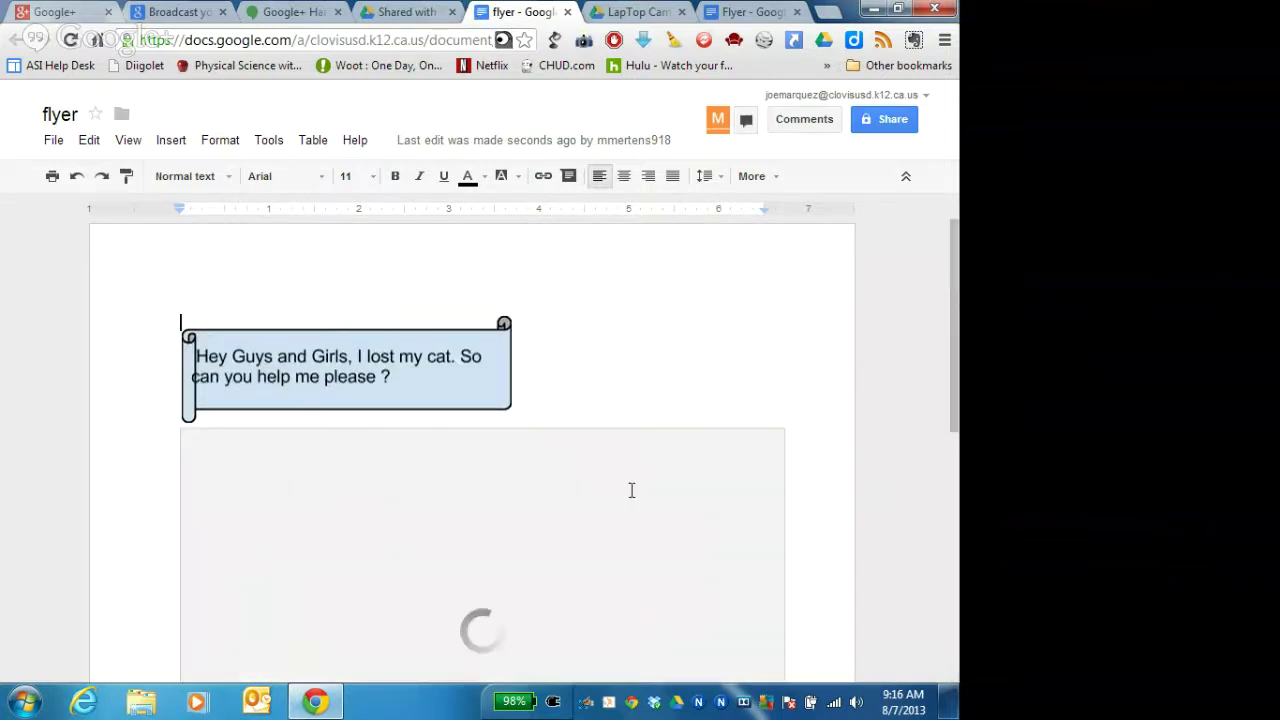
pyautogui.moveTo(954, 358)
pyautogui.mouseDown()
pyautogui.moveTo(946, 561)
pyautogui.moveTo(951, 351)
pyautogui.mouseUp()
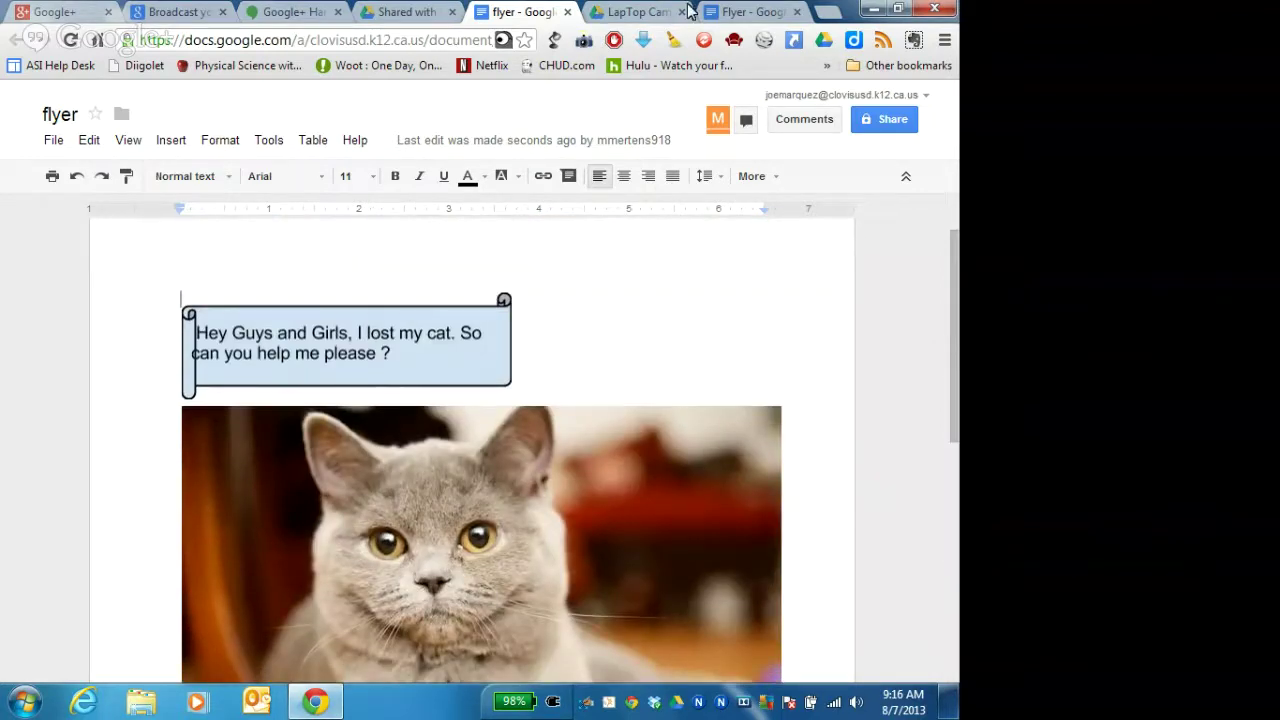
pyautogui.click(568, 12)
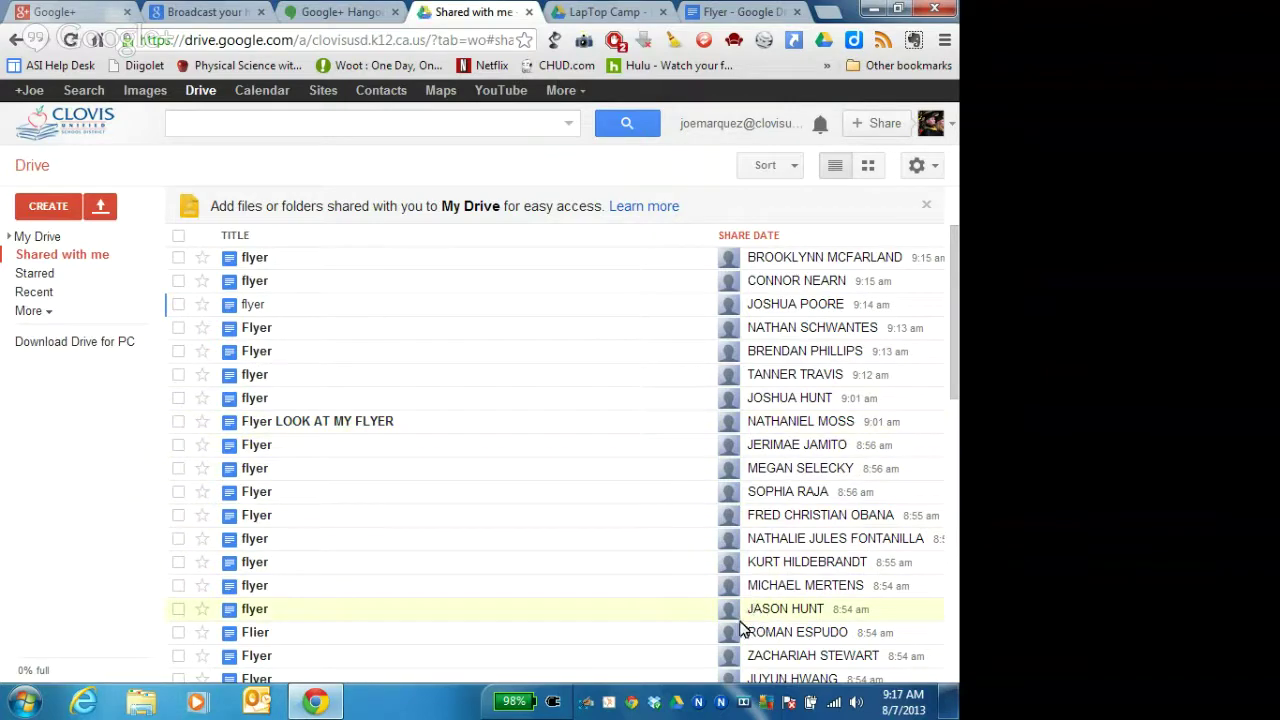
# Find the lost shark "Flyer" from 8:54 am further down the list of shared files and open it.
pyautogui.moveTo(768, 567)
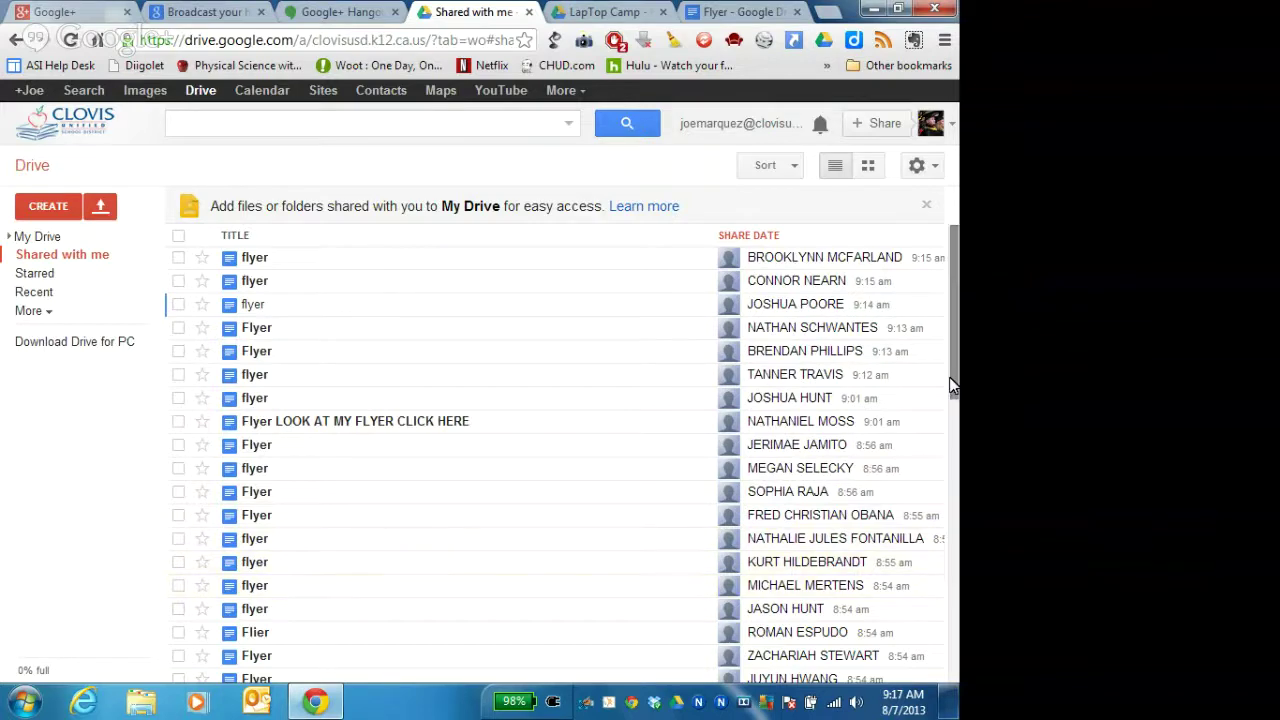
pyautogui.moveTo(953, 388); pyautogui.dragTo(952, 640)
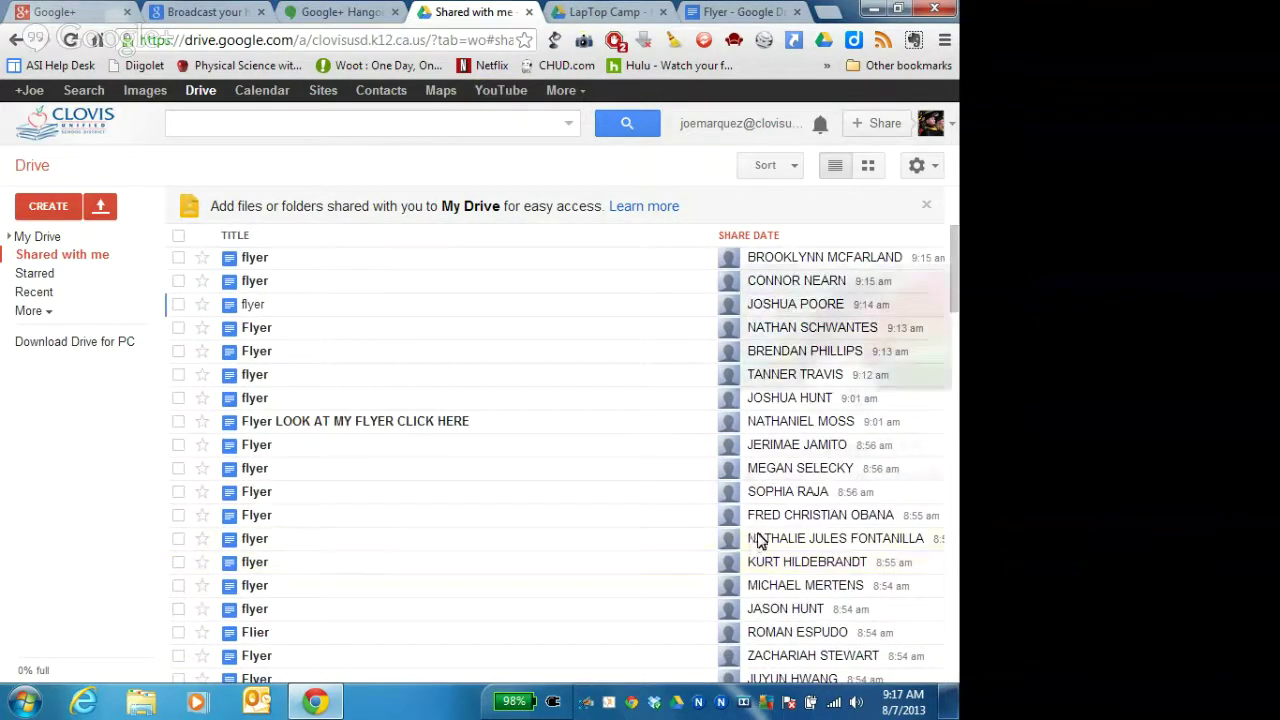
pyautogui.moveTo(790, 562)
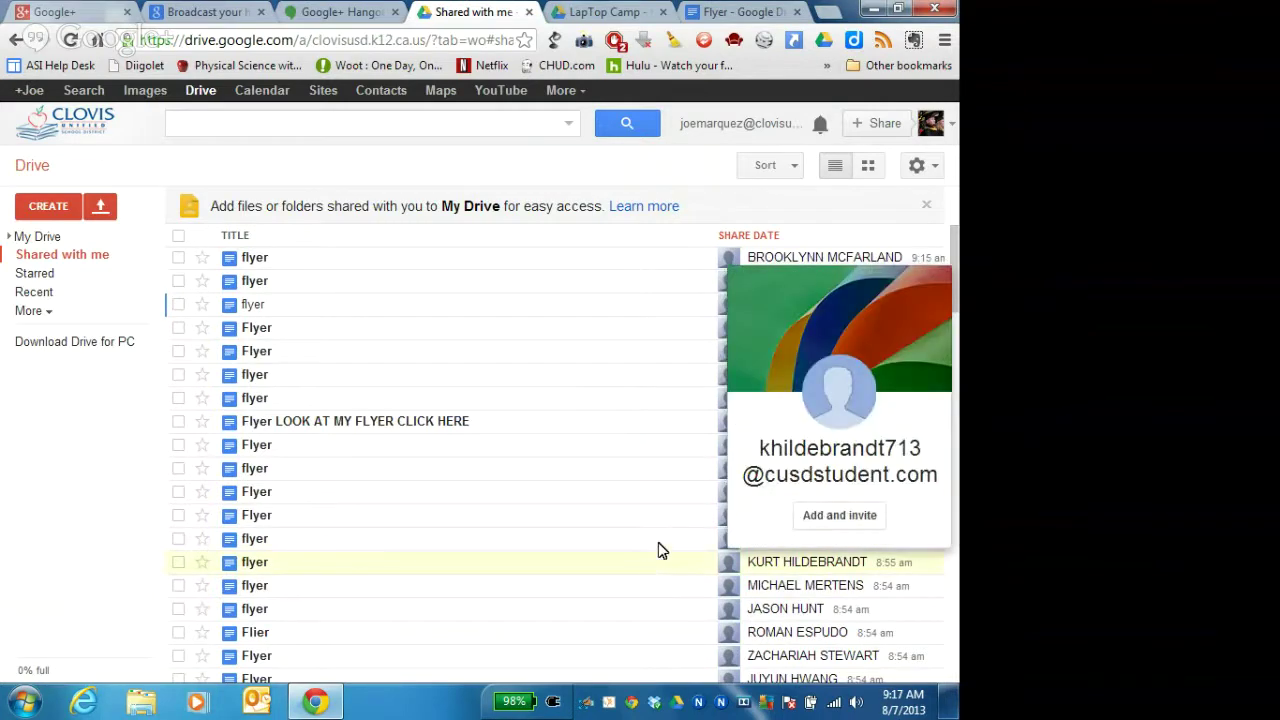
pyautogui.moveTo(954, 289); pyautogui.dragTo(957, 478)
pyautogui.moveTo(792, 490)
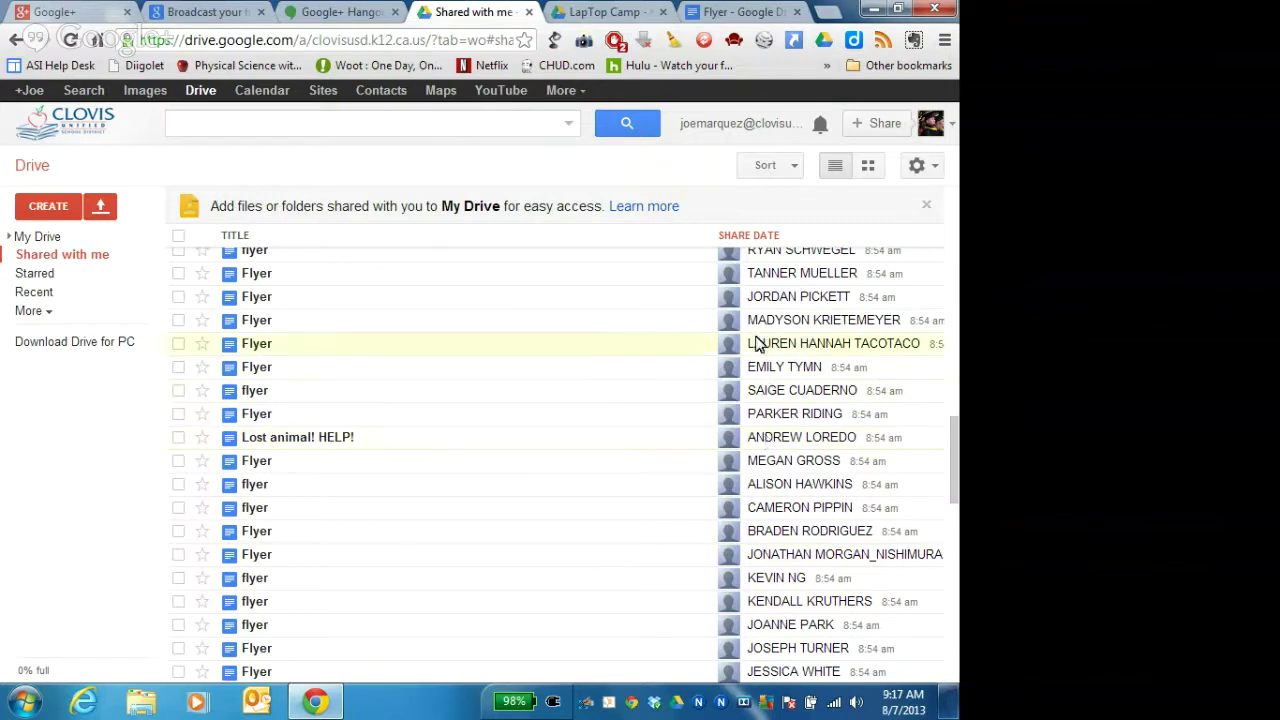
pyautogui.click(268, 369)
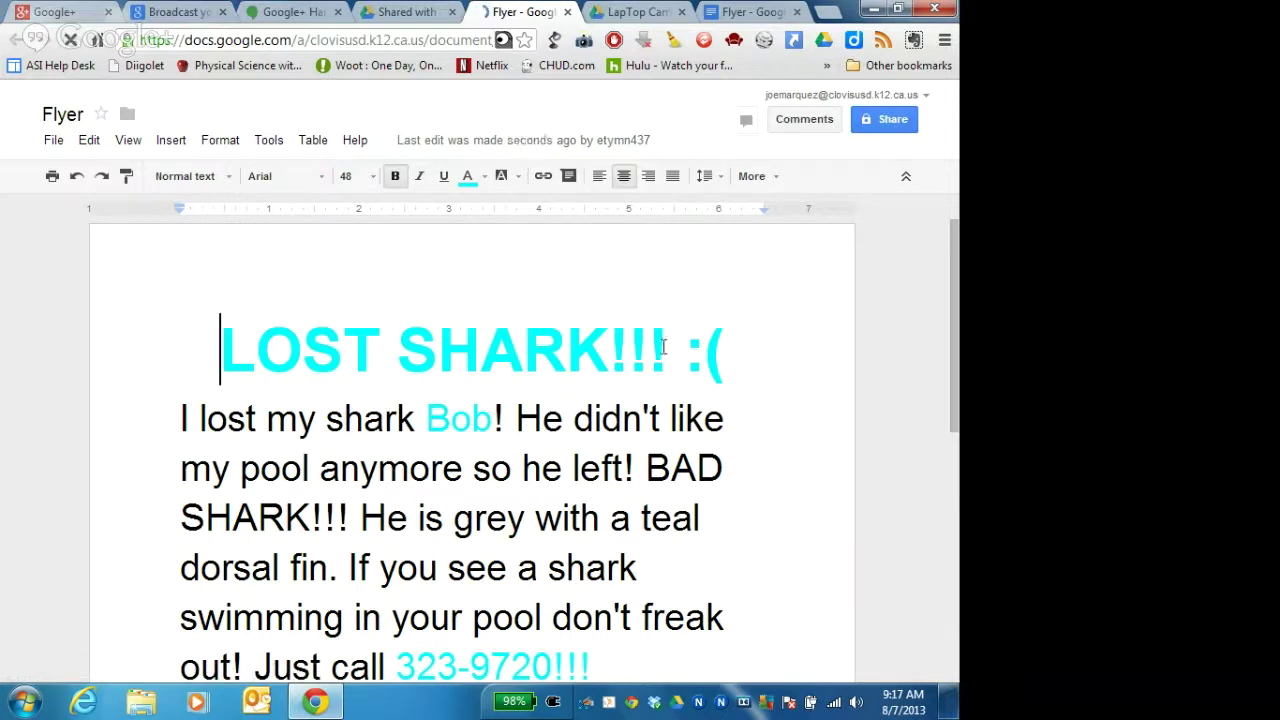
# Add the comment "in water?" to the word "SHARK!!!" in the flyer's title.
pyautogui.moveTo(666, 349); pyautogui.dragTo(405, 347)
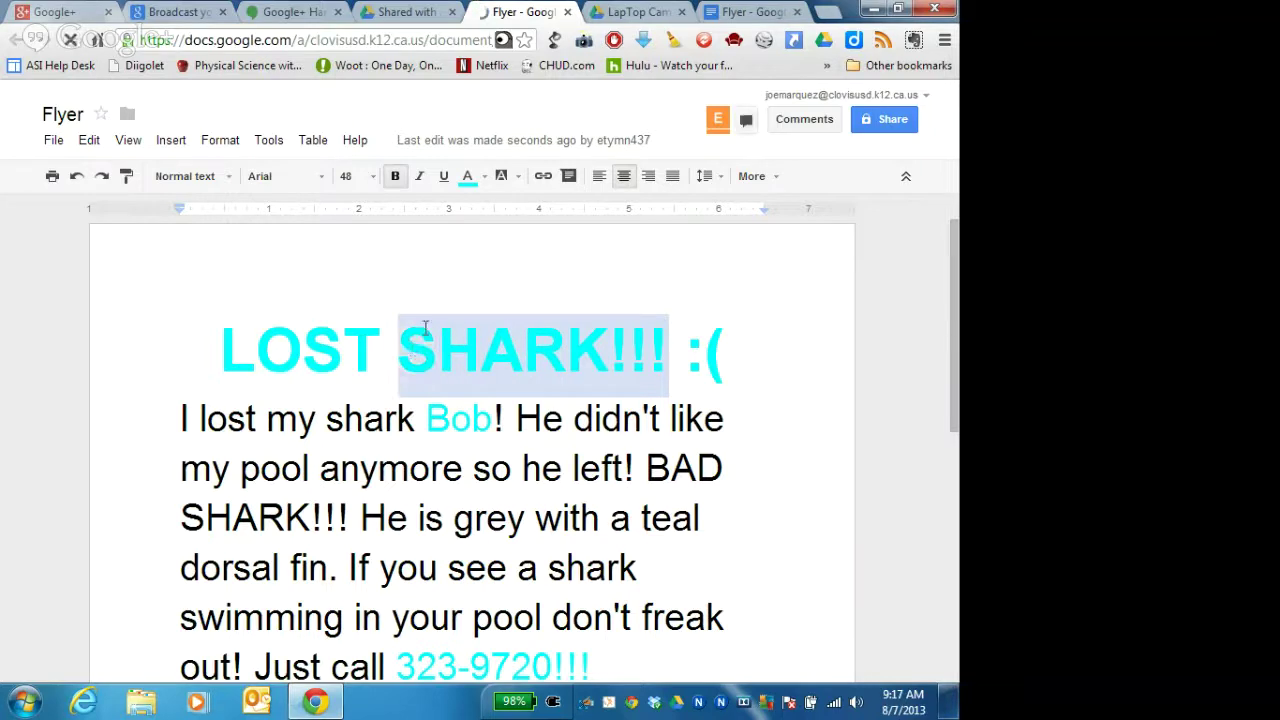
pyautogui.click(568, 175)
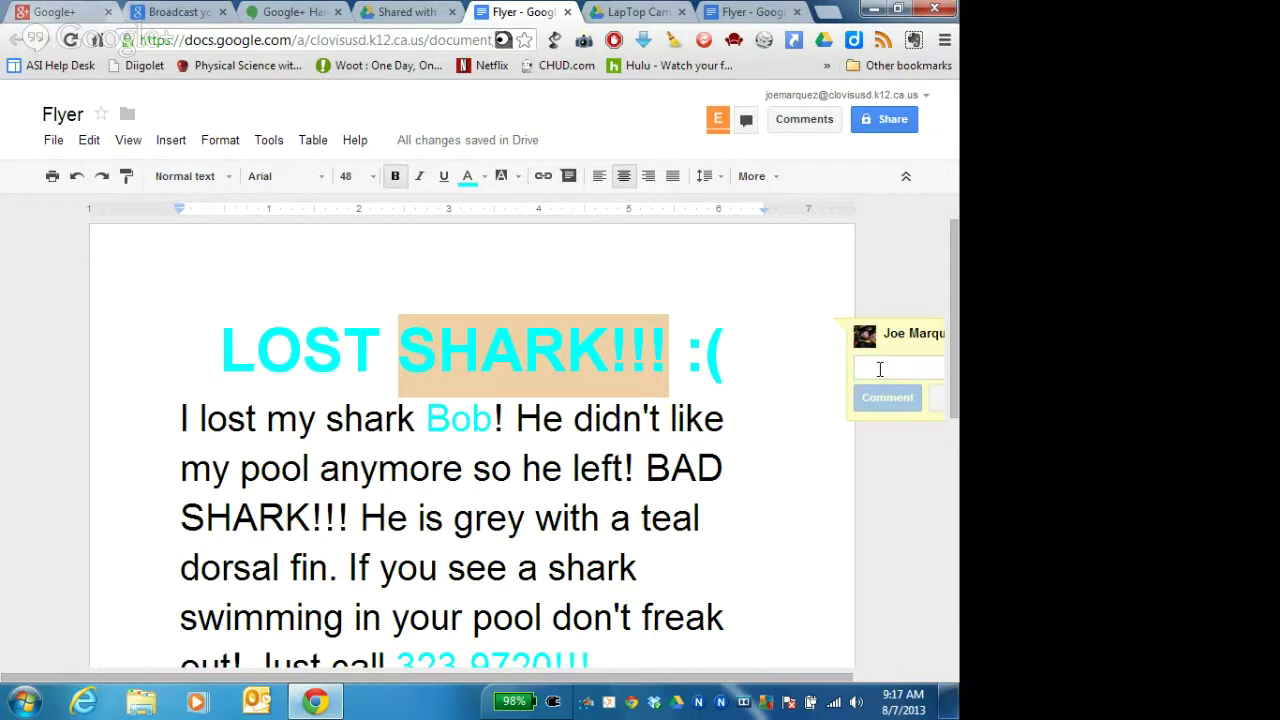
pyautogui.write('i')
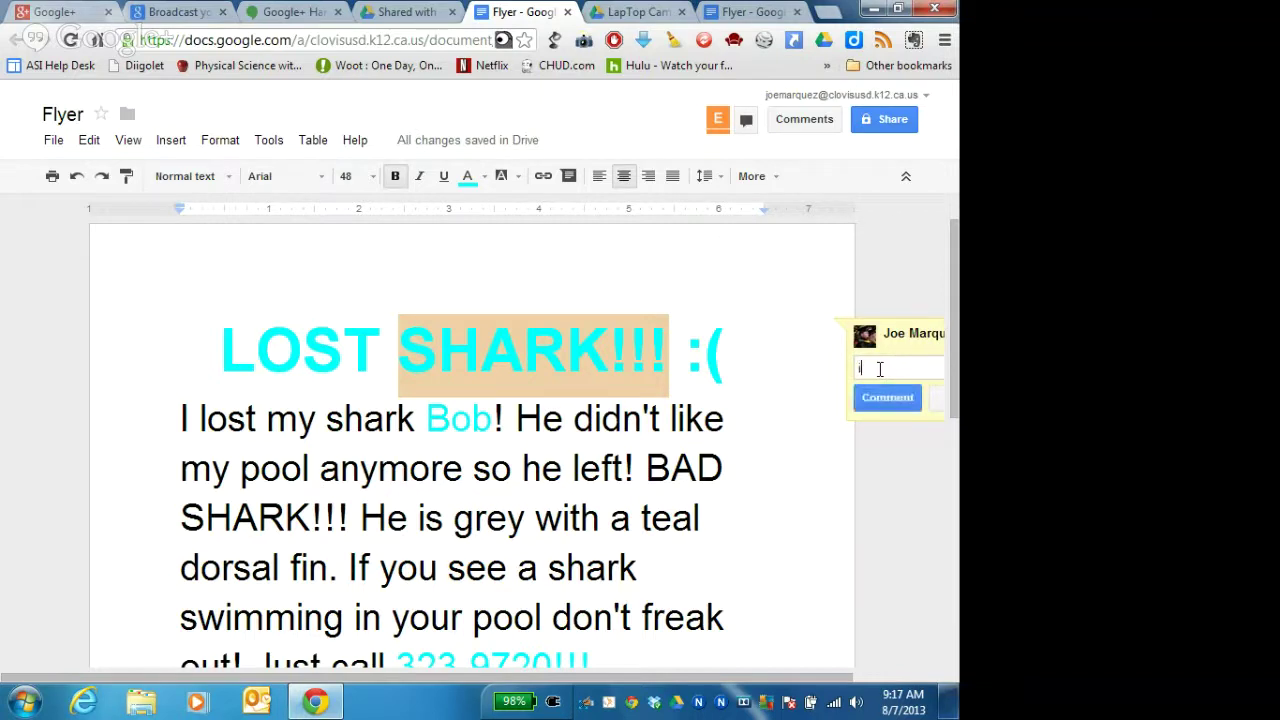
pyautogui.write('n water?')
pyautogui.click(890, 400)
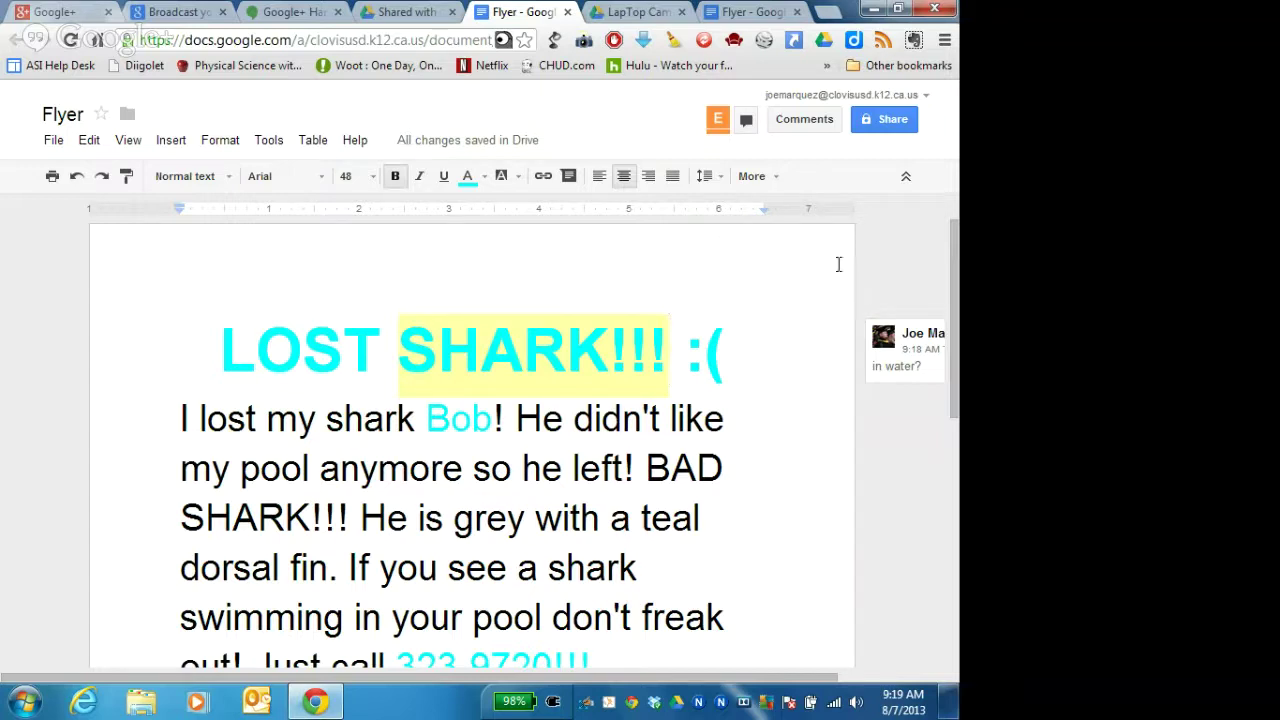
# Try the Can comment access level for new invitees in the shark flyer's sharing settings, and leave without inviting anyone.
pyautogui.click(873, 125)
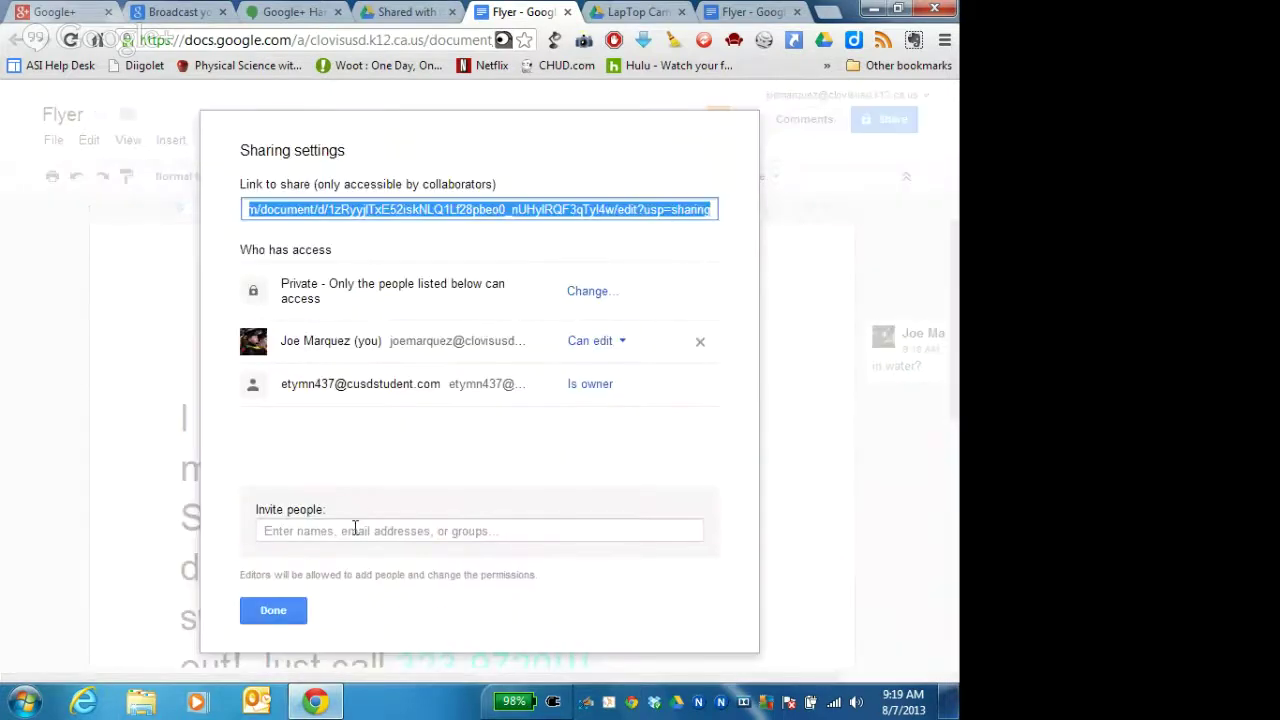
pyautogui.click(355, 530)
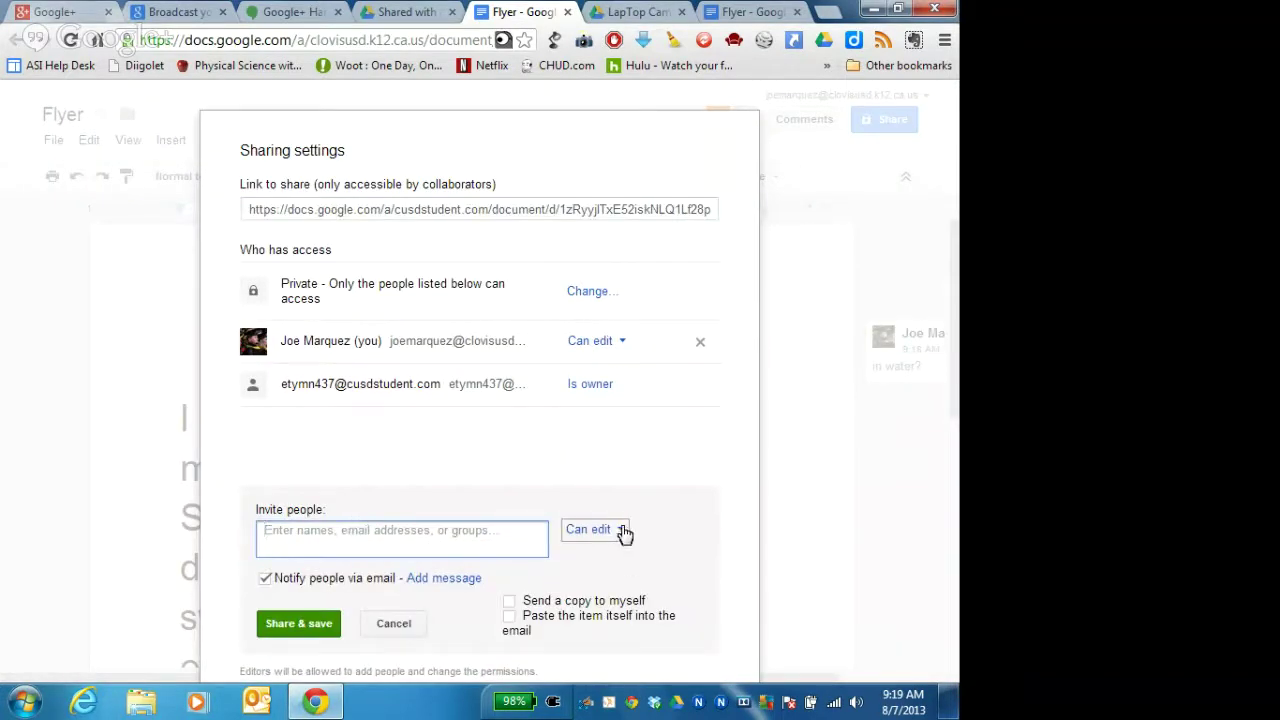
pyautogui.click(622, 531)
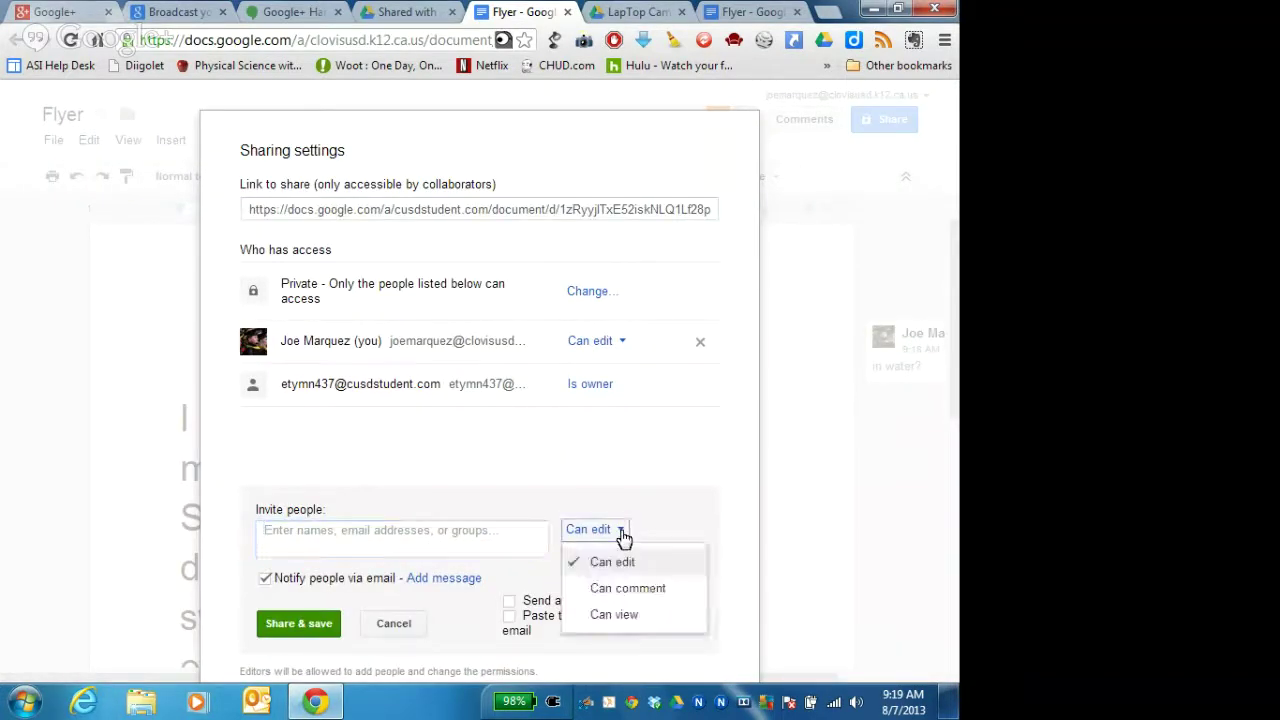
pyautogui.click(628, 589)
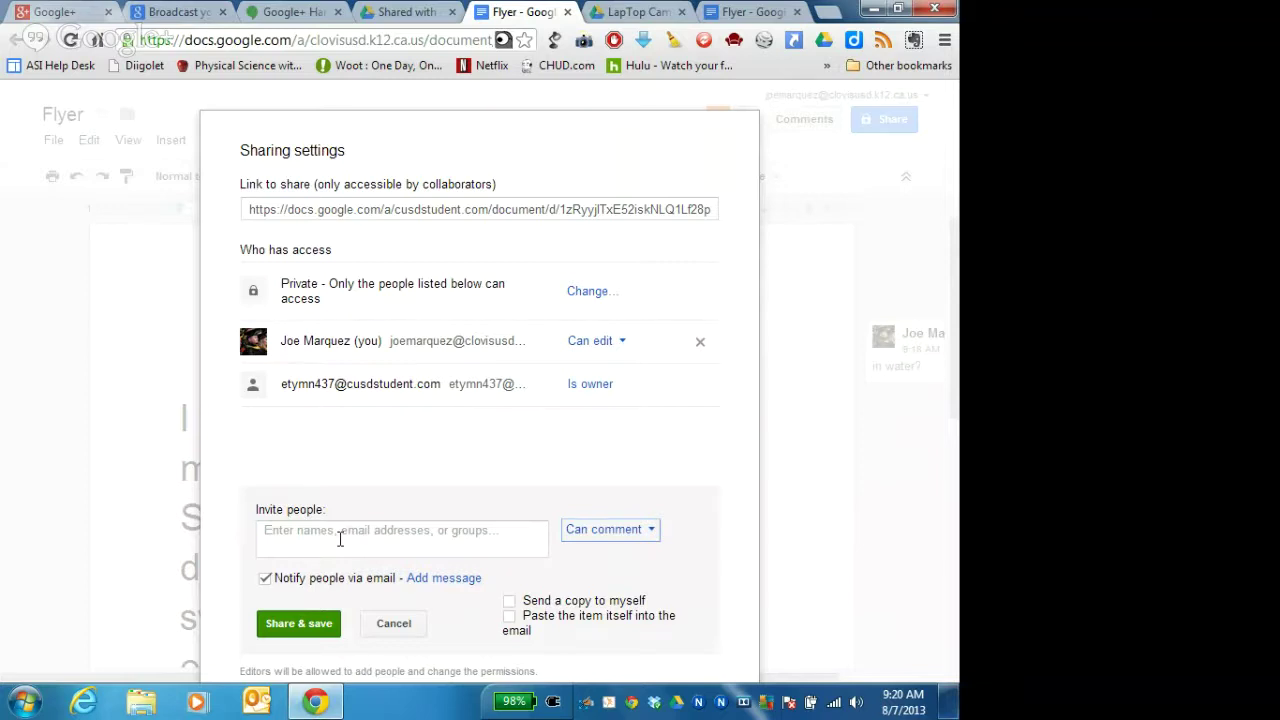
pyautogui.click(405, 625)
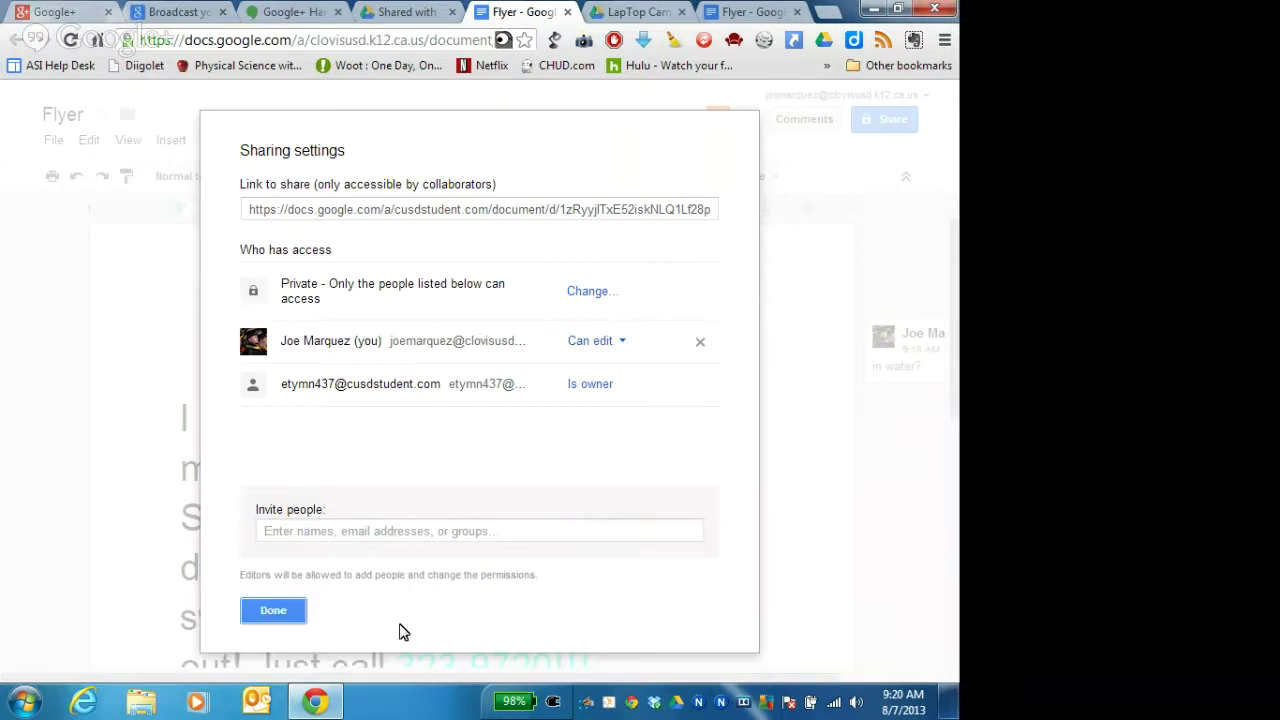
pyautogui.click(276, 610)
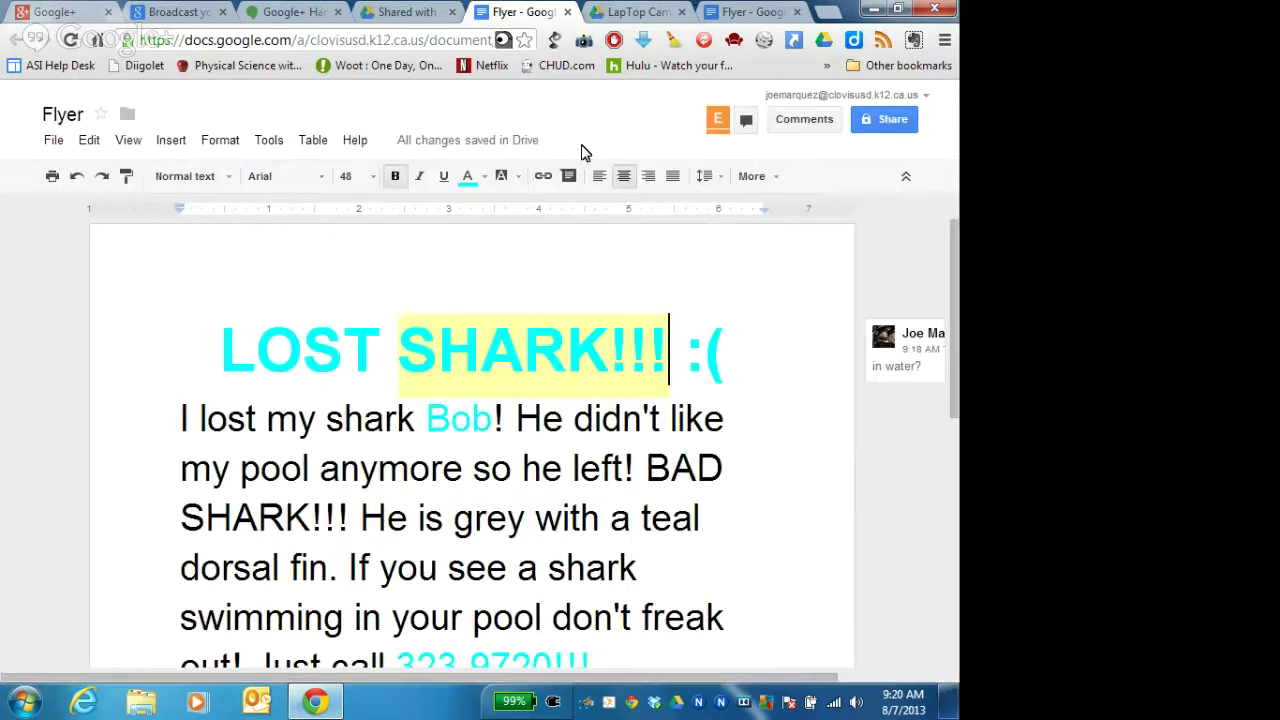
# Return to the list of files shared with me in Drive and check it for newly shared flyers.
pyautogui.click(416, 20)
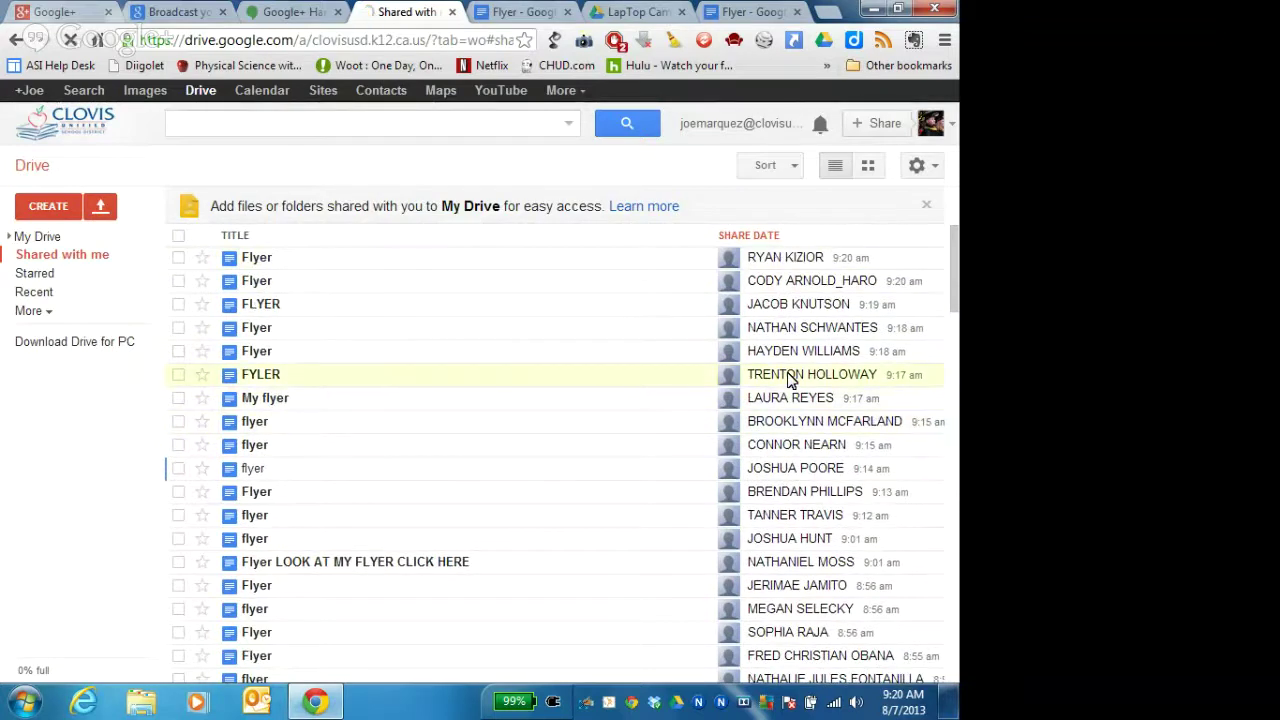
pyautogui.moveTo(791, 380)
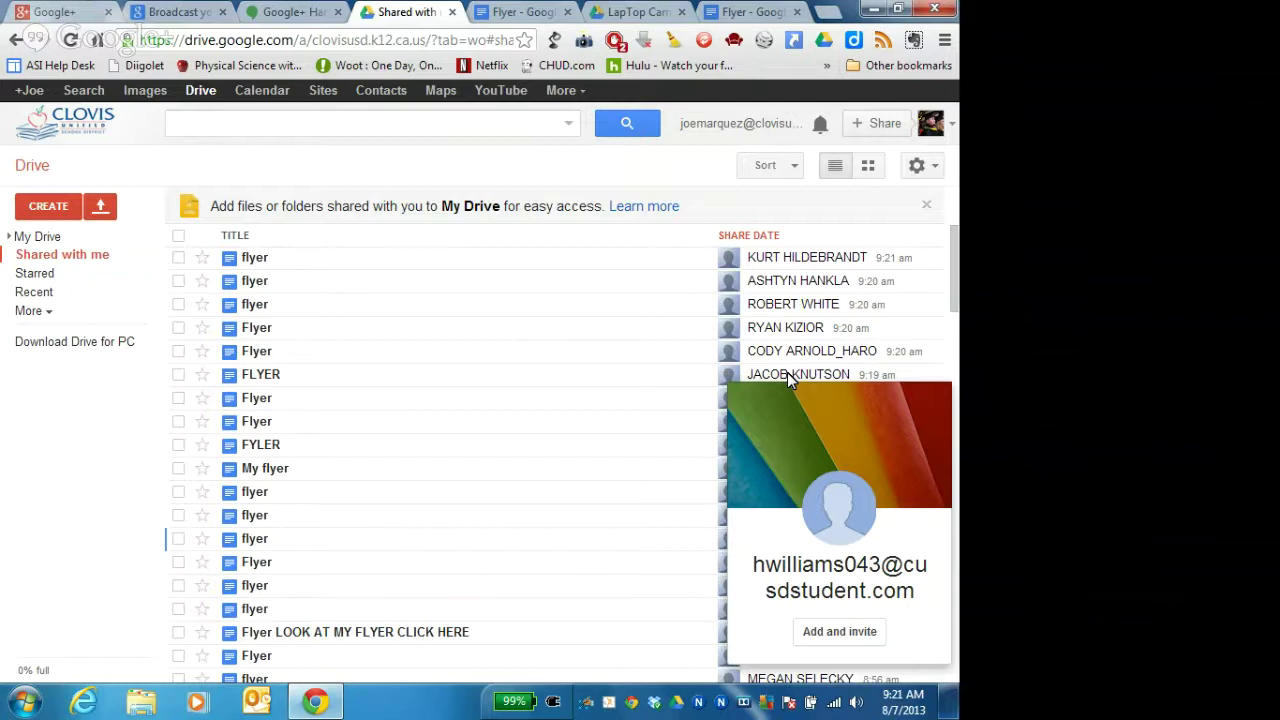
pyautogui.moveTo(790, 378)
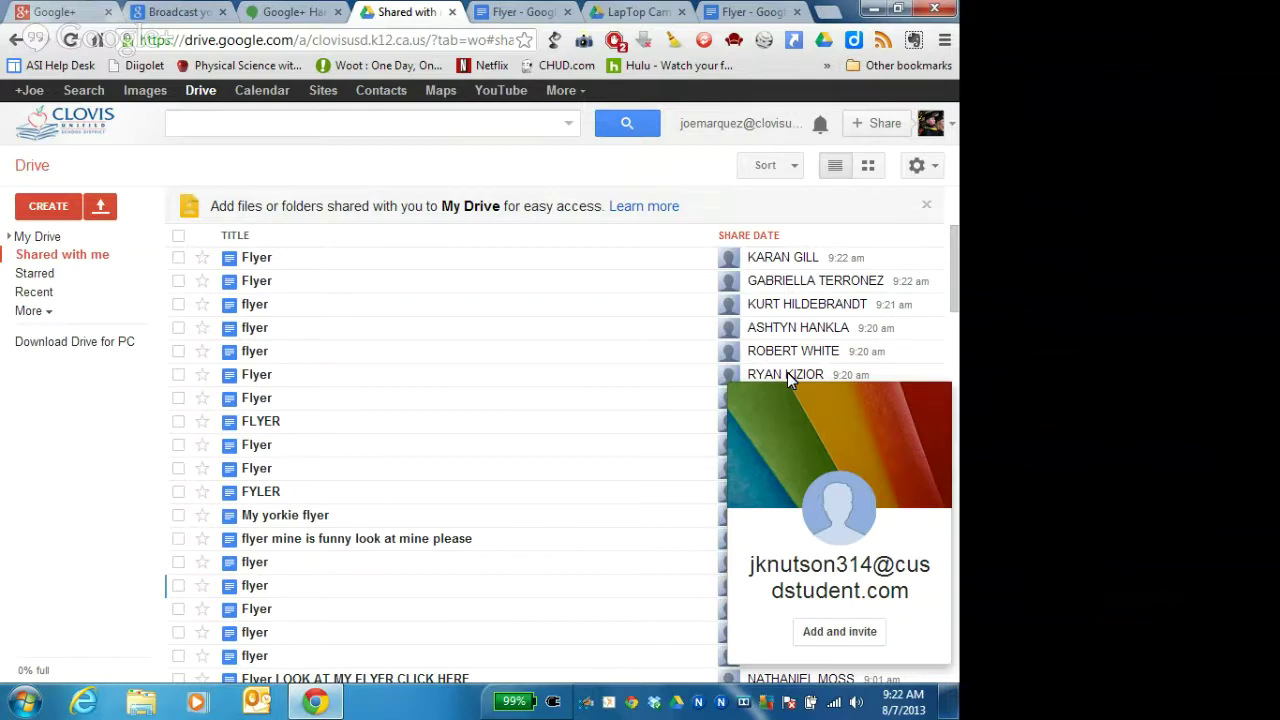
pyautogui.moveTo(788, 376)
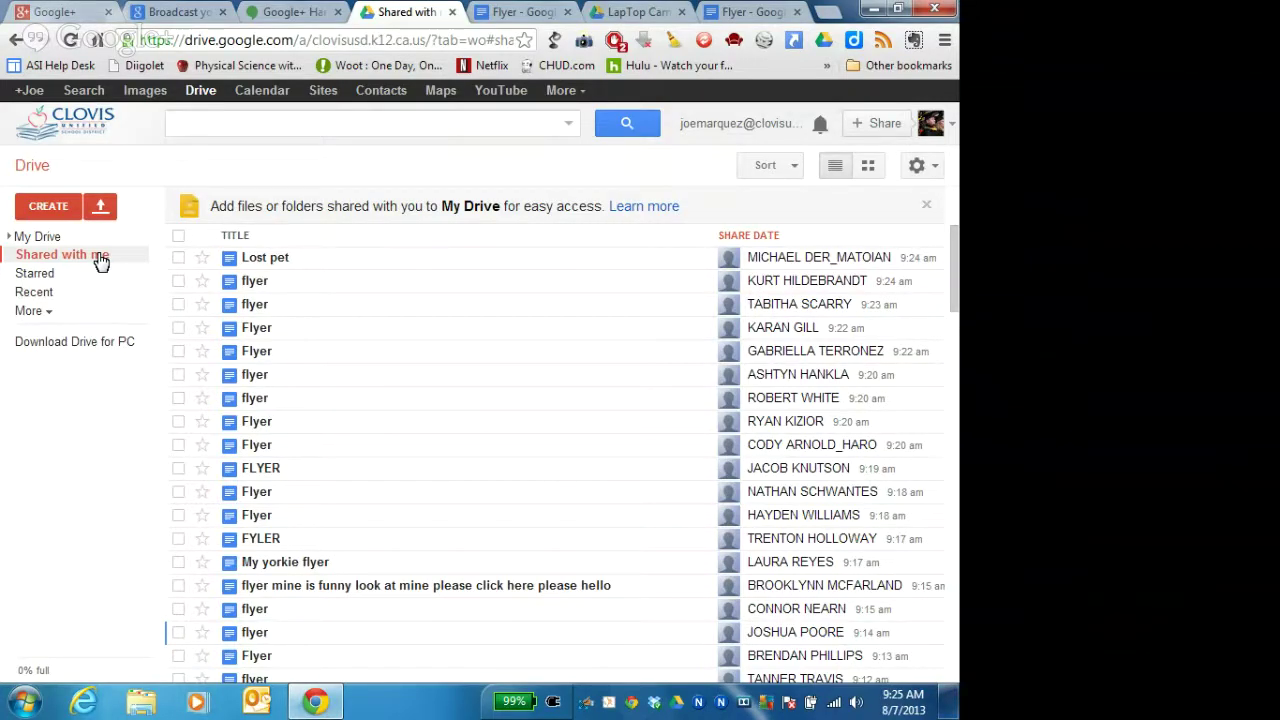
pyautogui.click(101, 261)
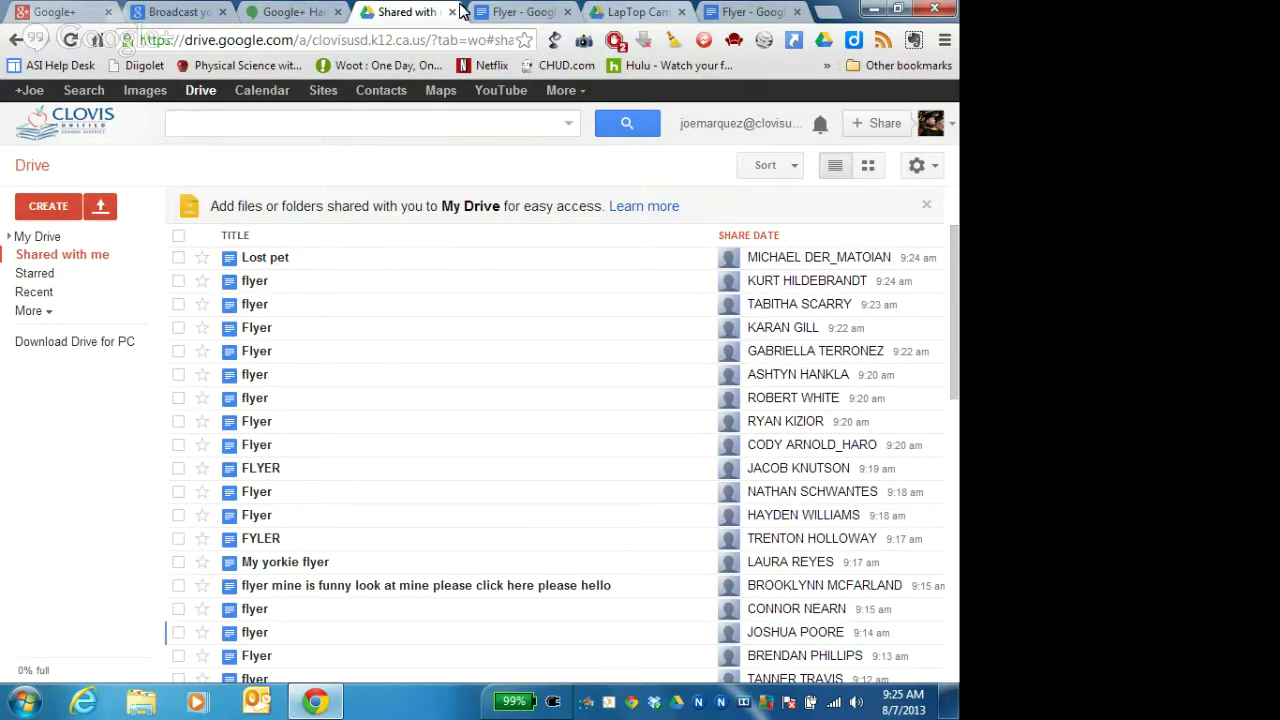
# Switch to the Flyer document containing the drawings and delete the "Funky" drawing and the red arrow.
pyautogui.click(517, 12)
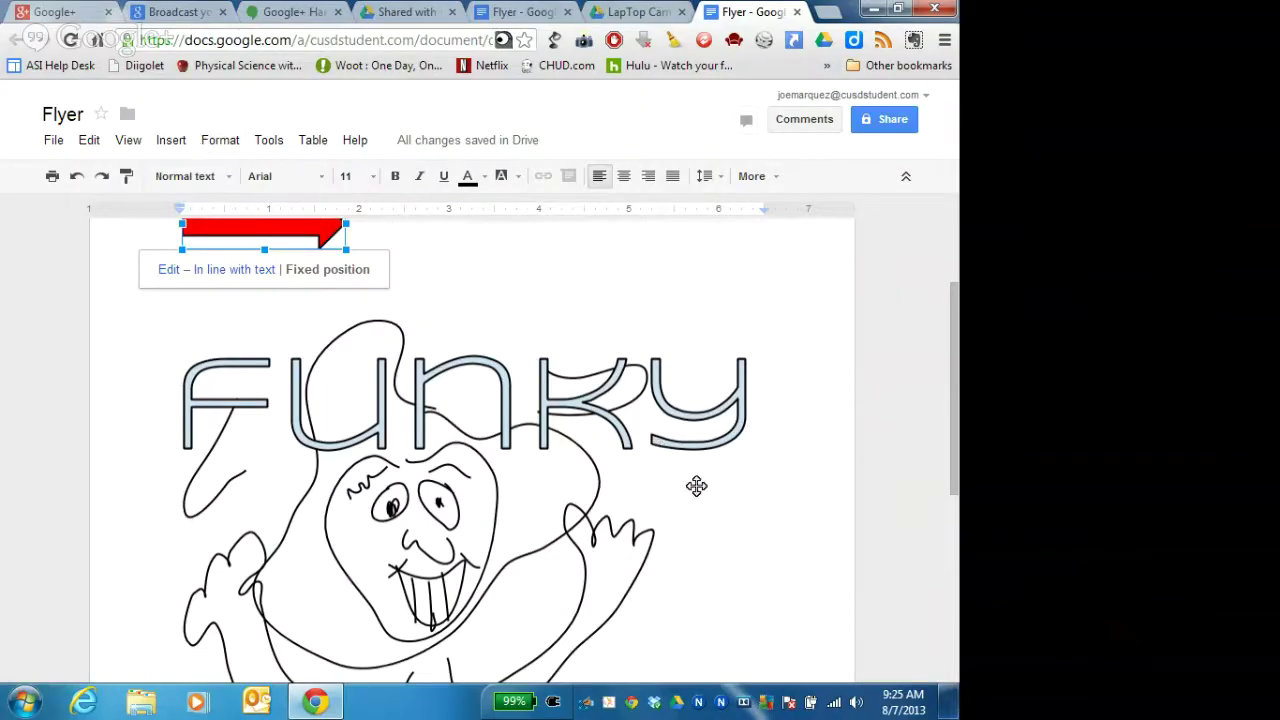
pyautogui.click(720, 484)
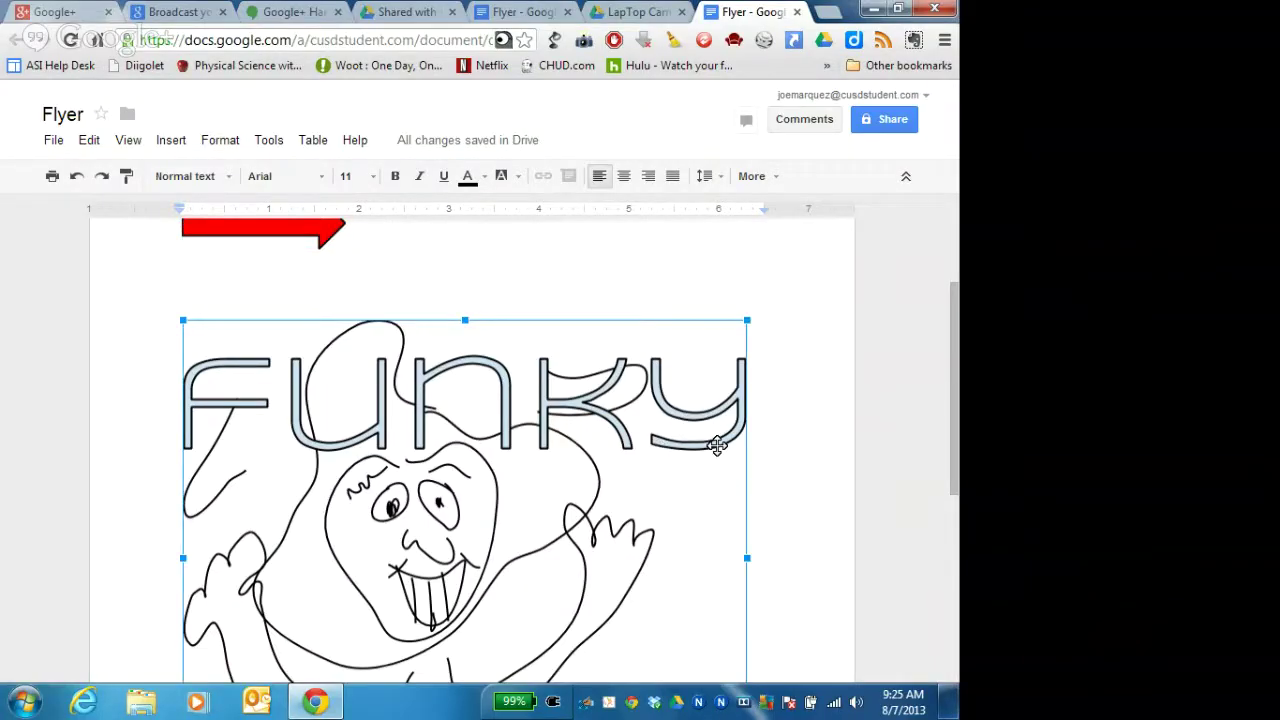
pyautogui.press('Delete')
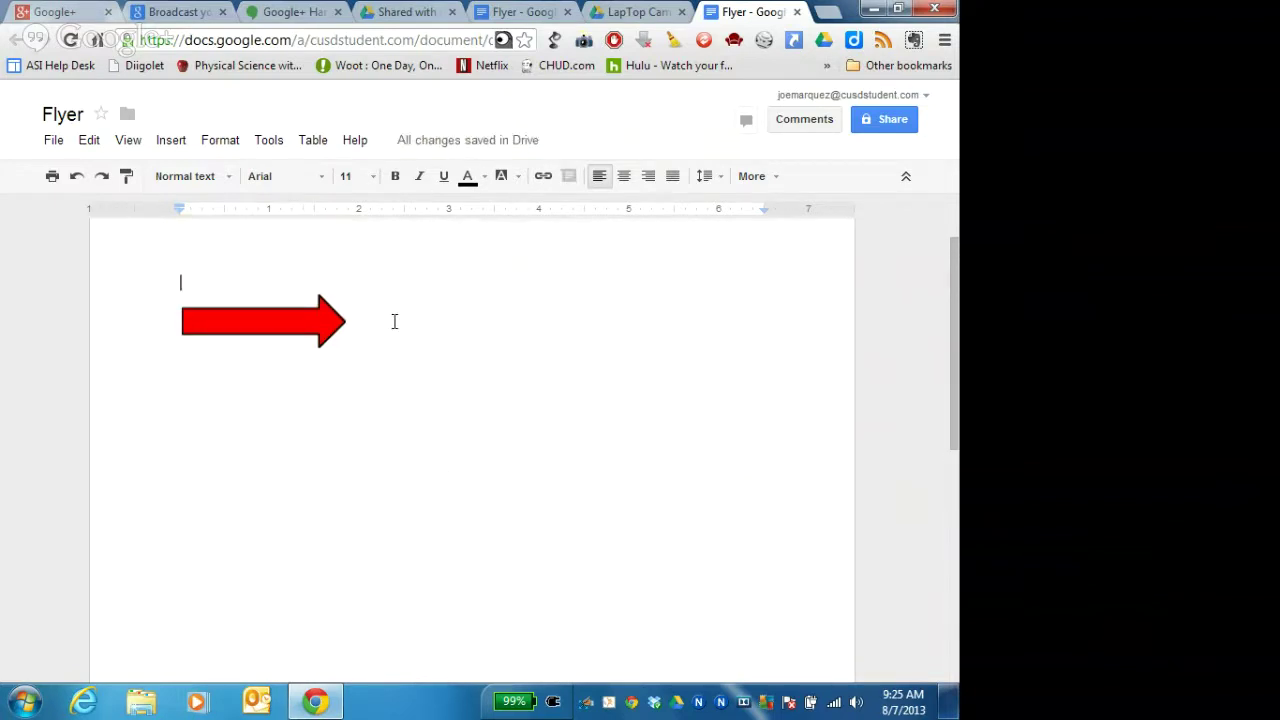
pyautogui.click(318, 328)
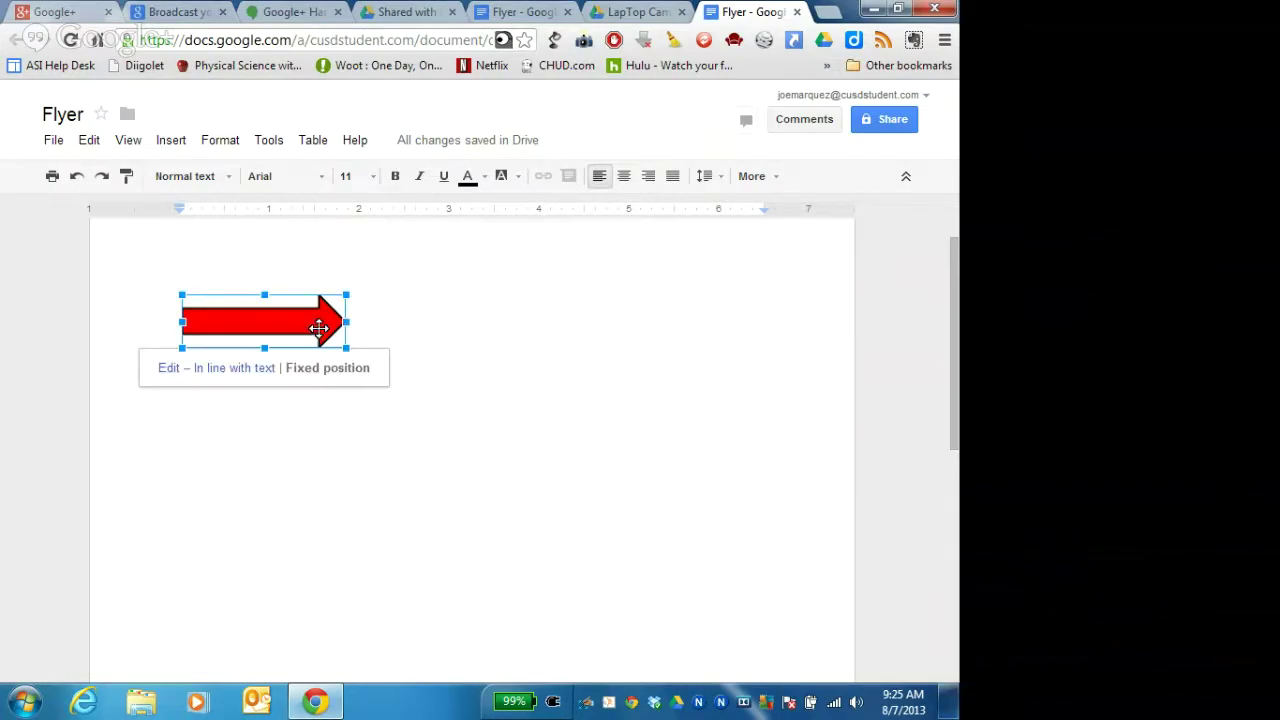
pyautogui.press('Delete')
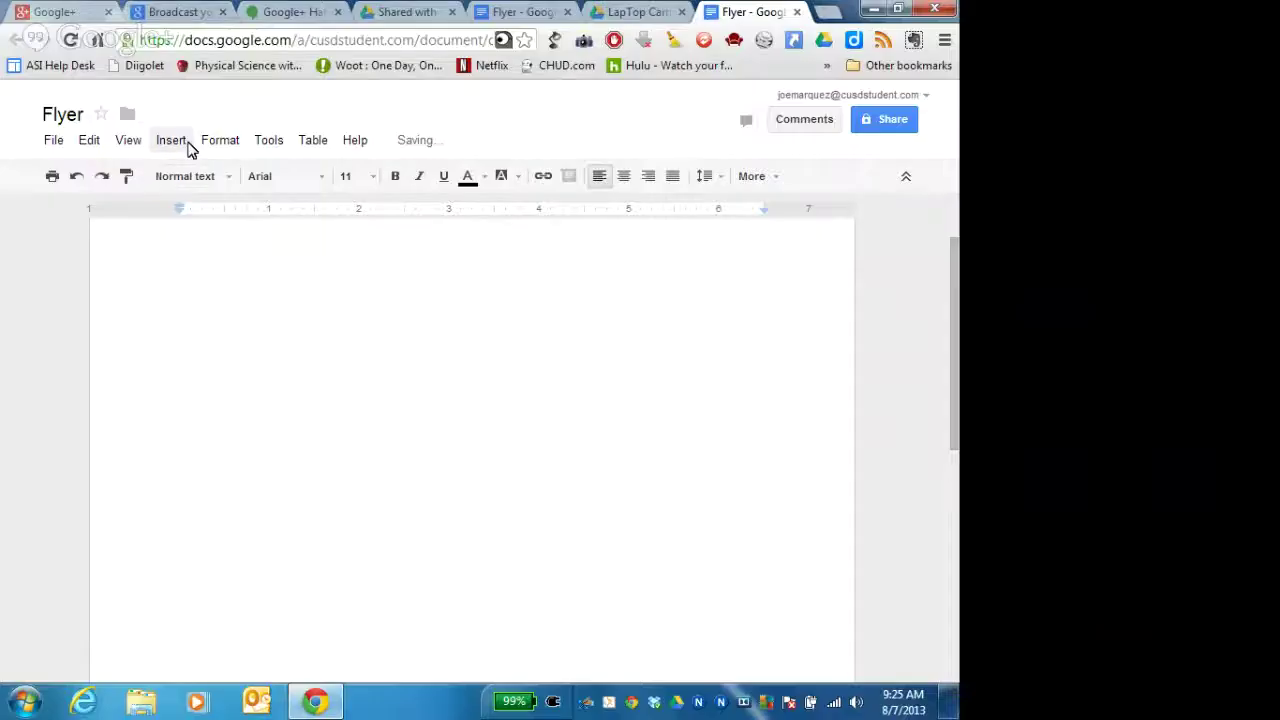
# Upload the starfish cartoon picture with the white background from the Dropbox folder as an image for the emptied Flyer document.
pyautogui.click(188, 146)
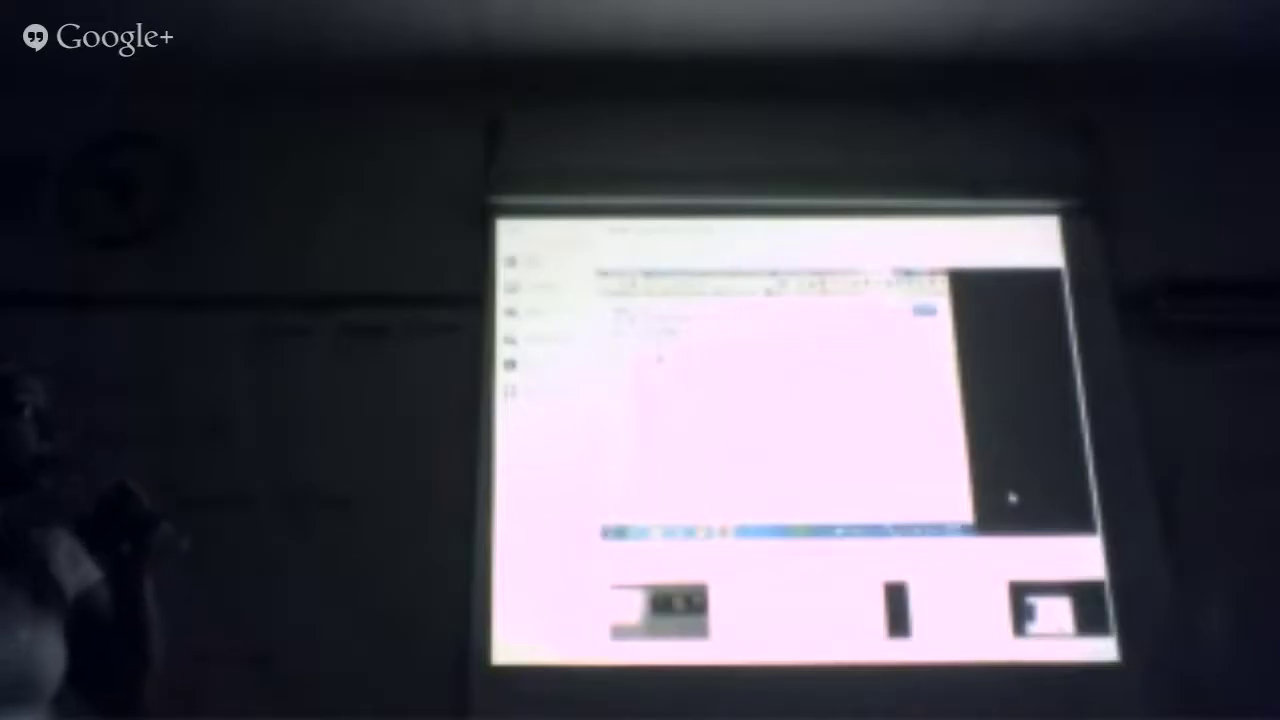
pyautogui.click(206, 177)
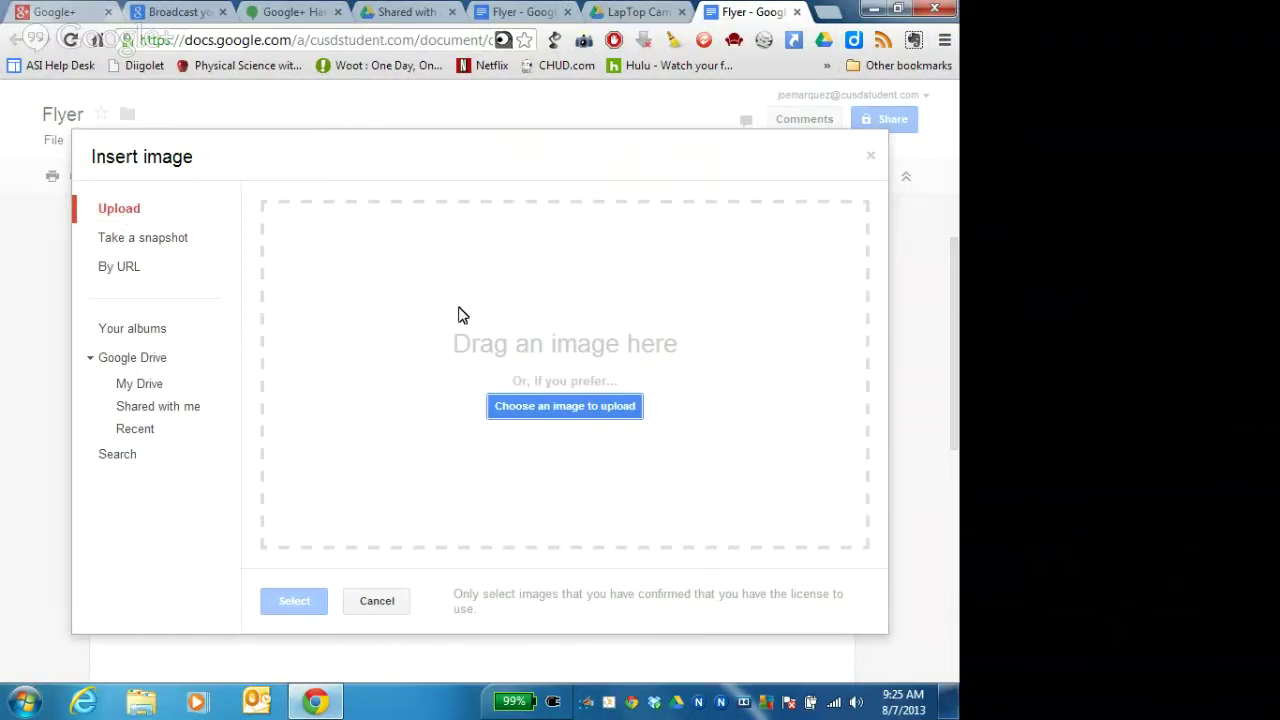
pyautogui.click(562, 410)
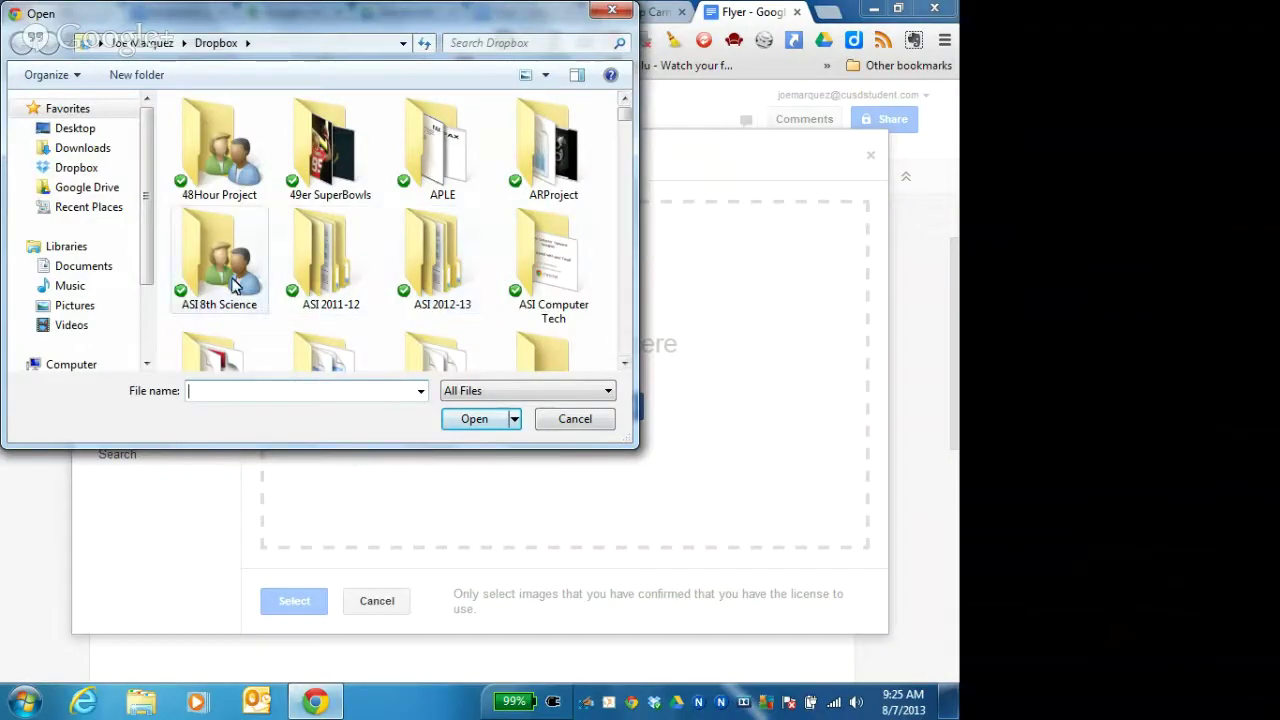
pyautogui.click(237, 270)
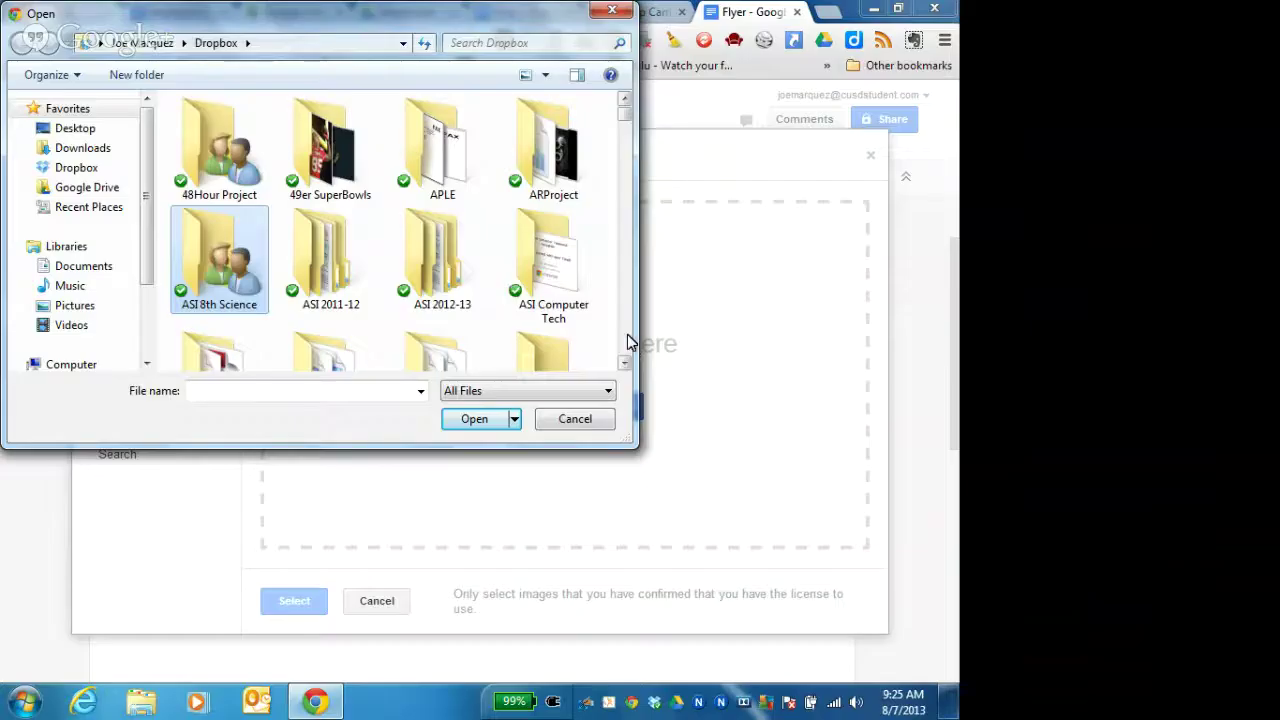
pyautogui.scroll(-3, 627, 334)
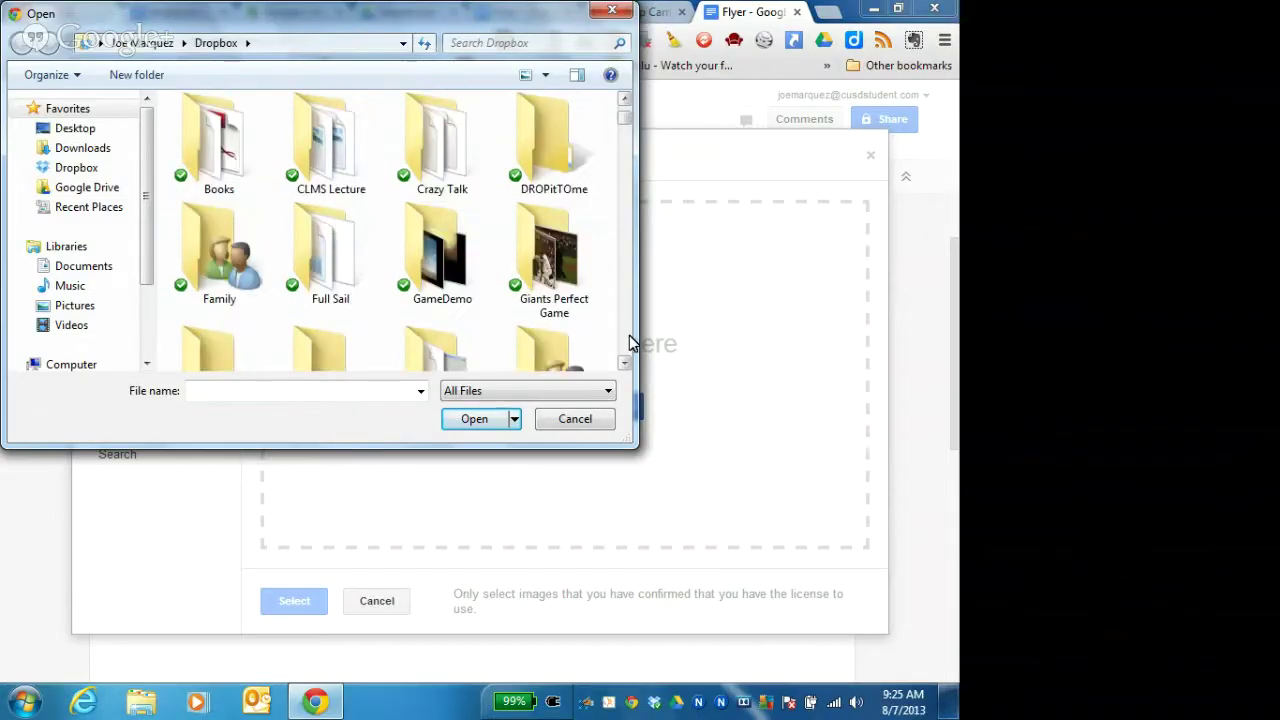
pyautogui.scroll(-6, 629, 335)
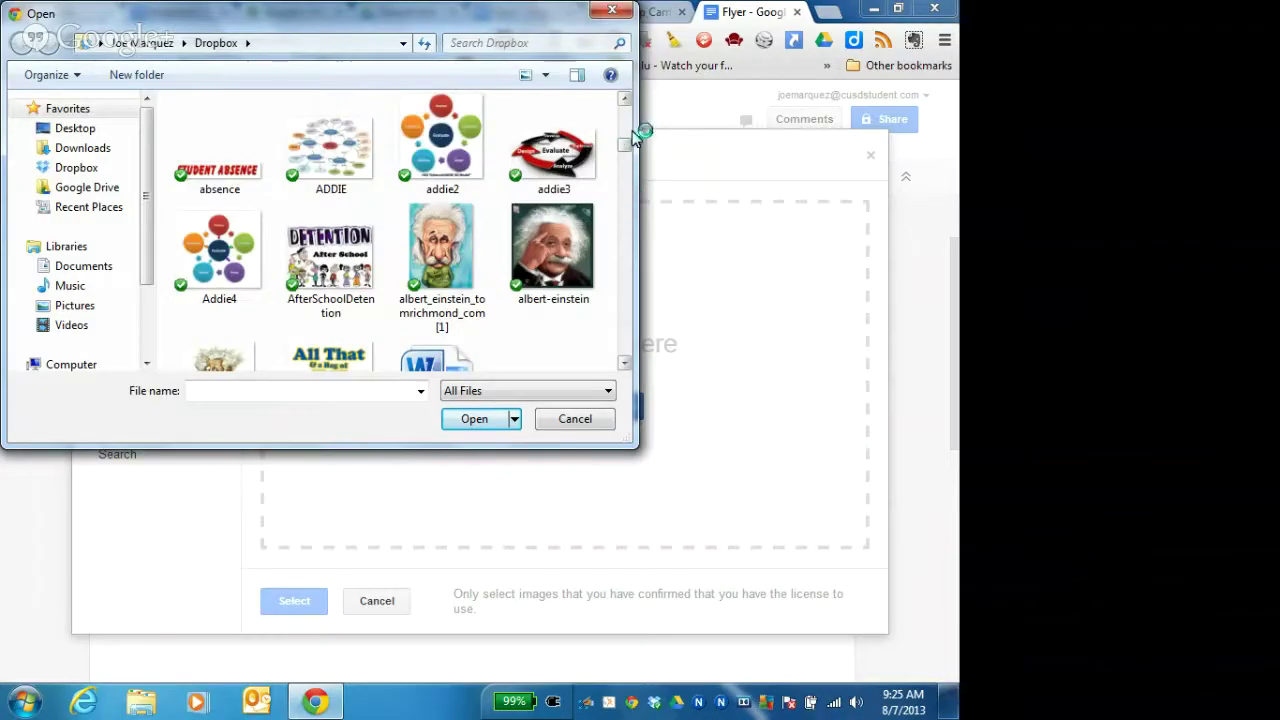
pyautogui.scroll(4, 632, 135)
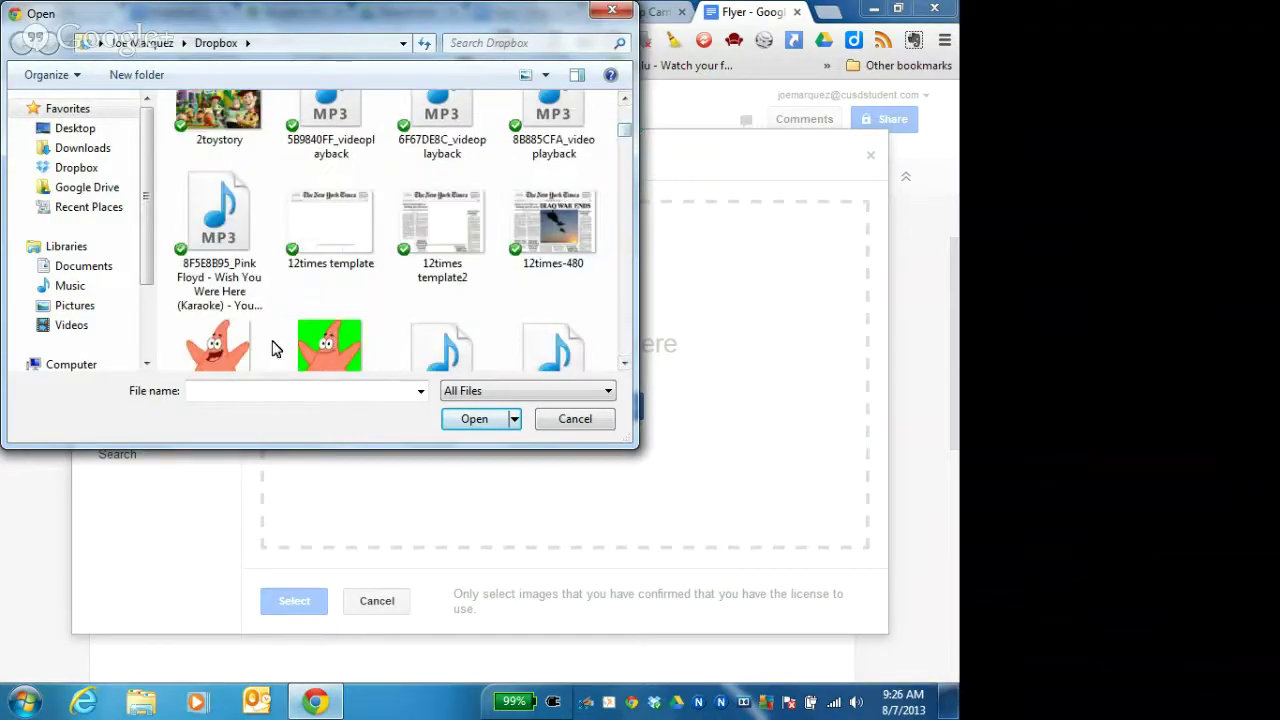
pyautogui.click(262, 346)
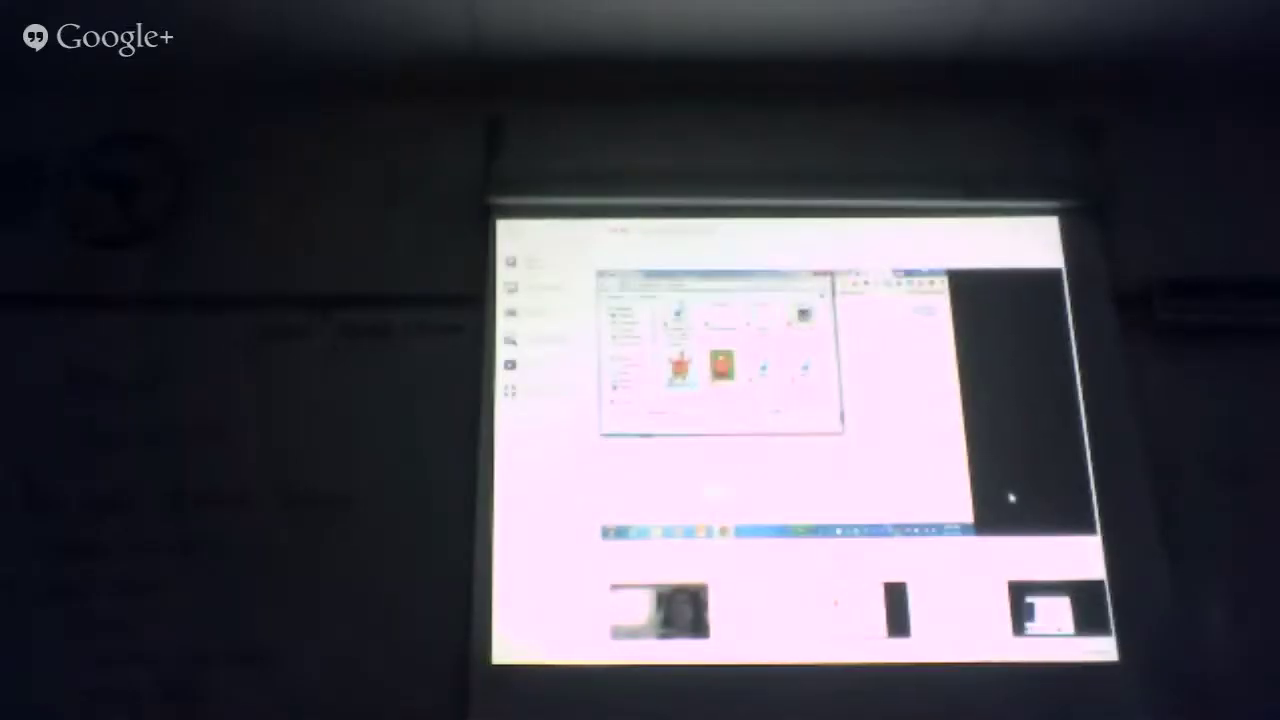
pyautogui.press('Return')
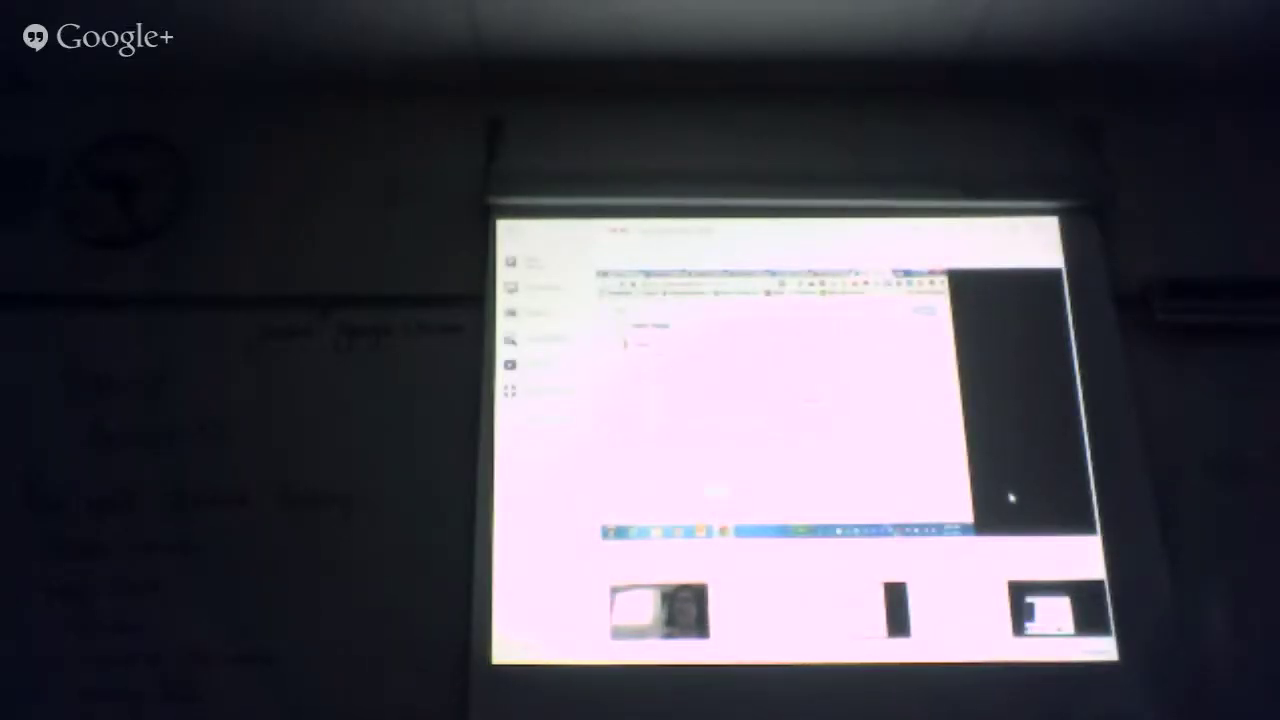